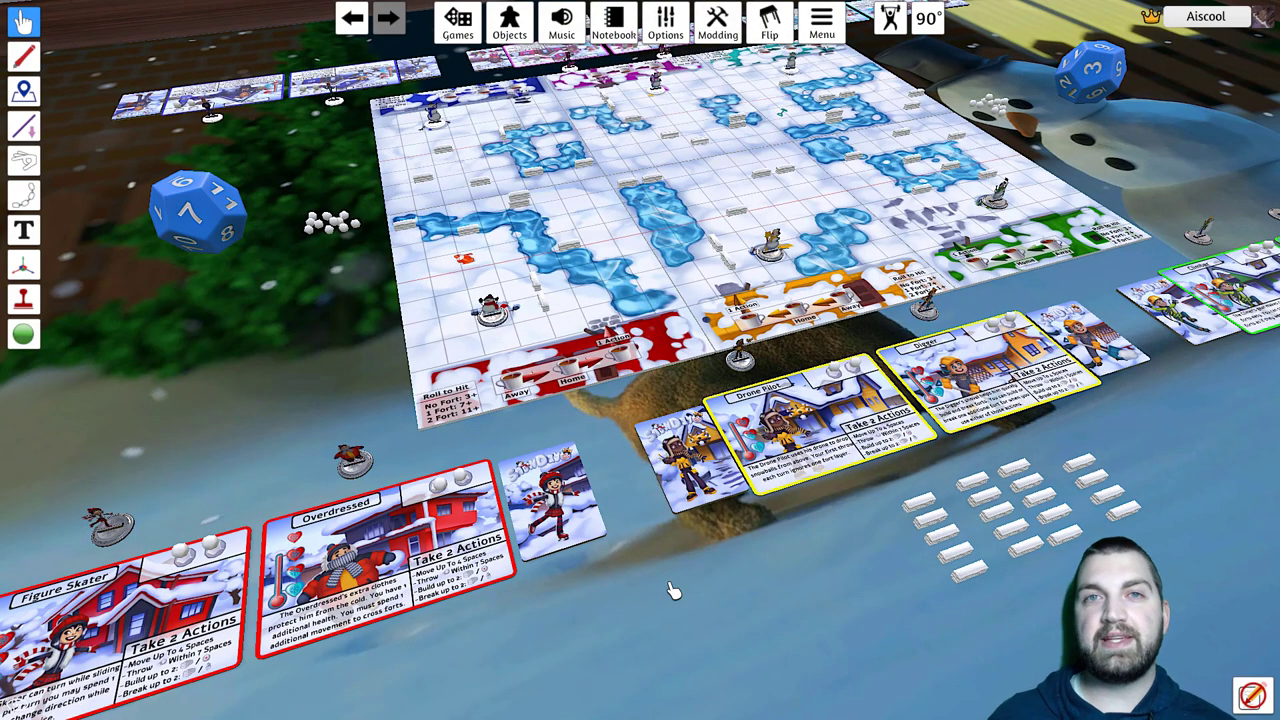
Step: Turn off the Lock toggle on the Overdressed card
right_click(446, 527)
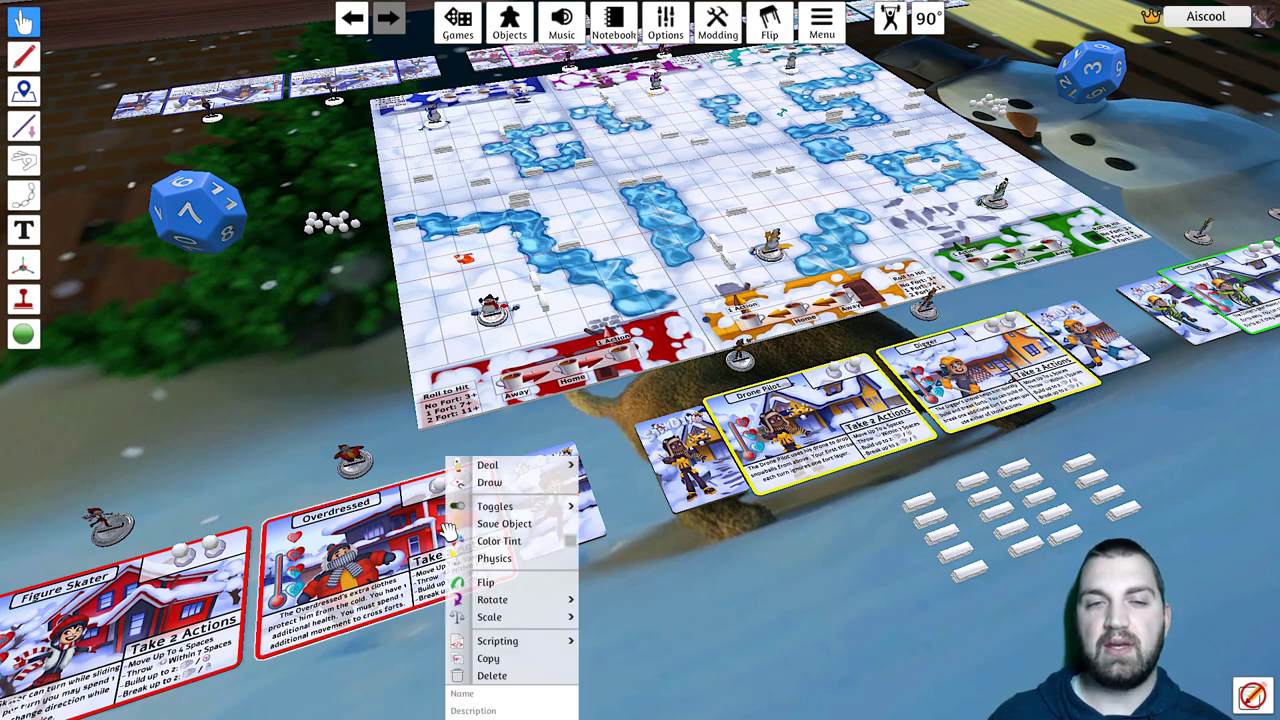
mouse_move(540, 510)
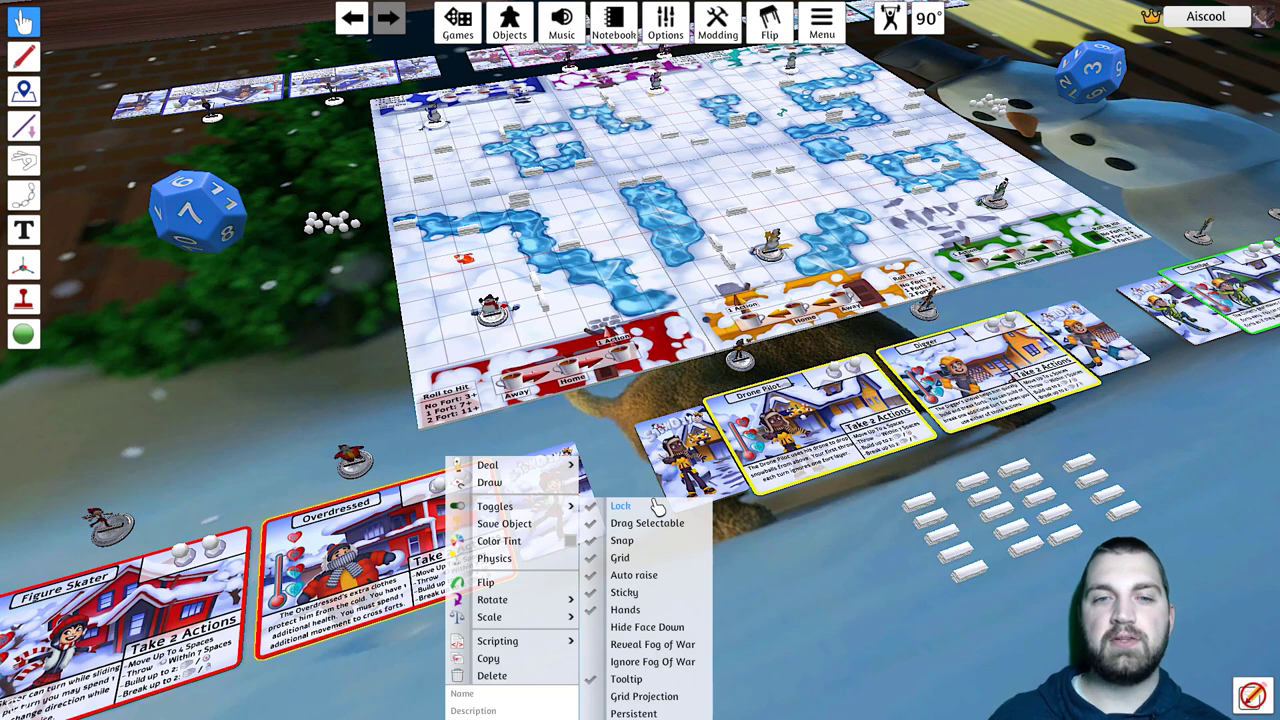
click(620, 487)
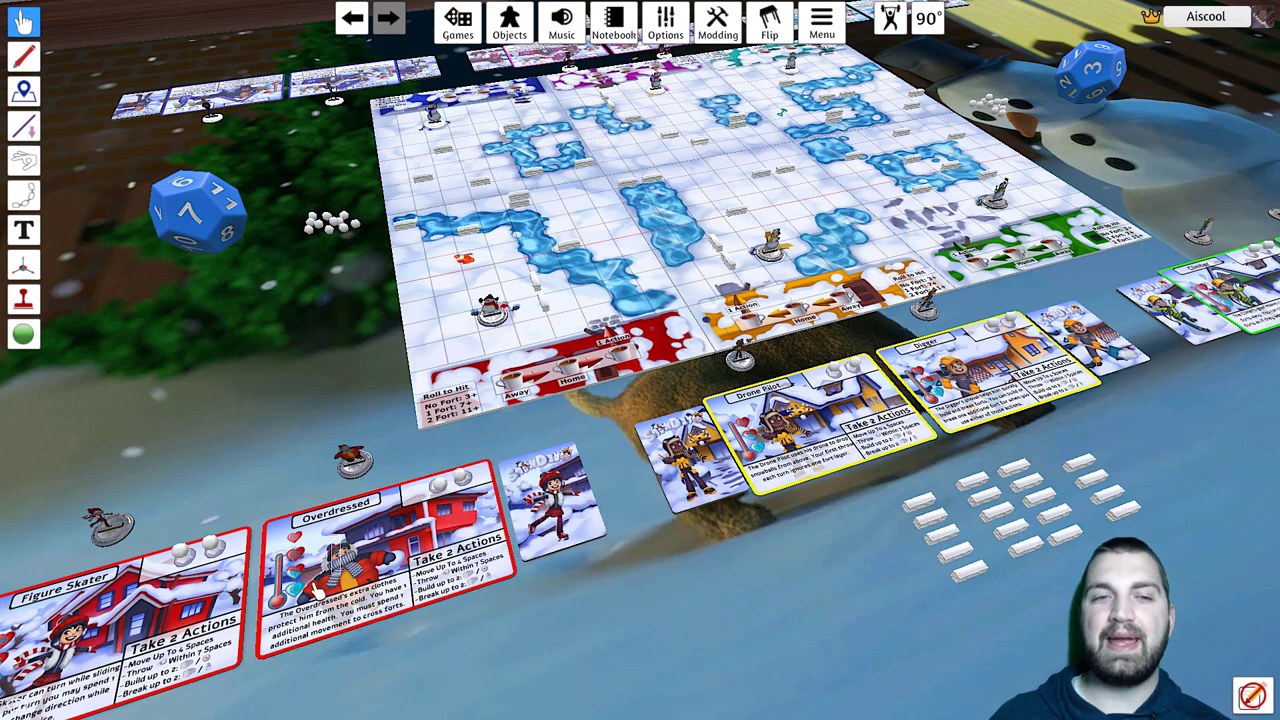
drag(485, 648, 408, 578)
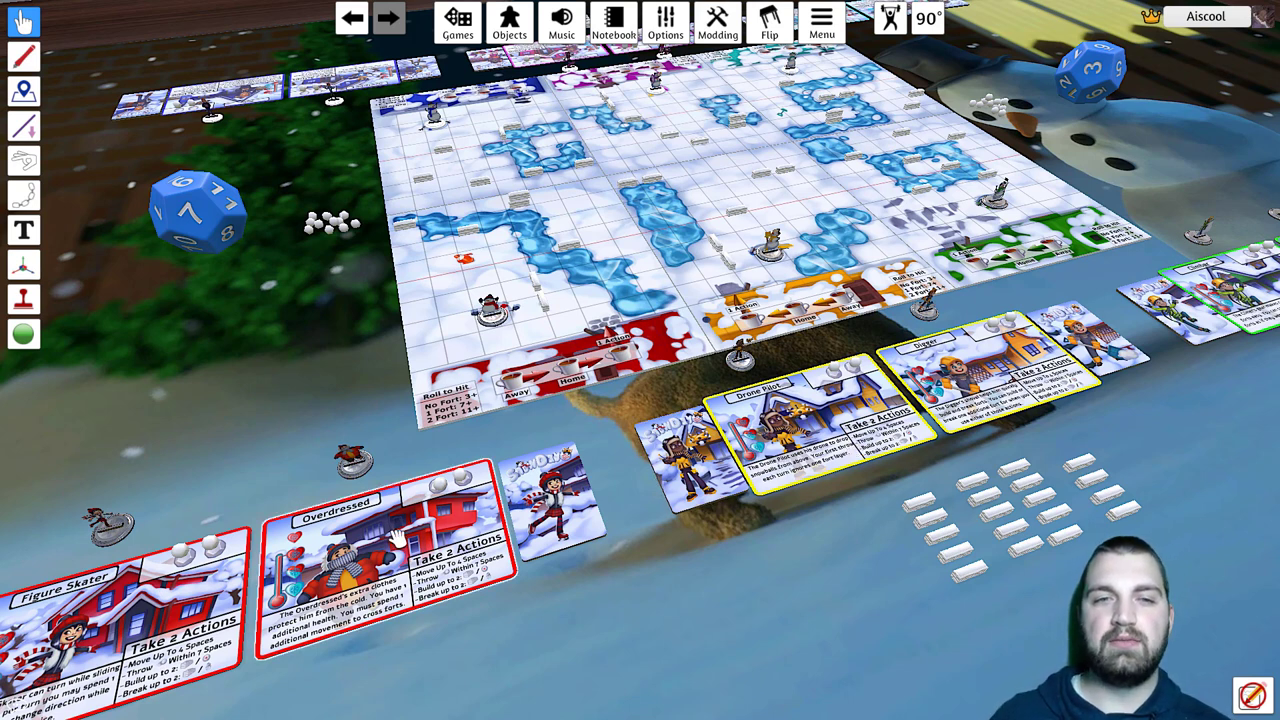
click(398, 538)
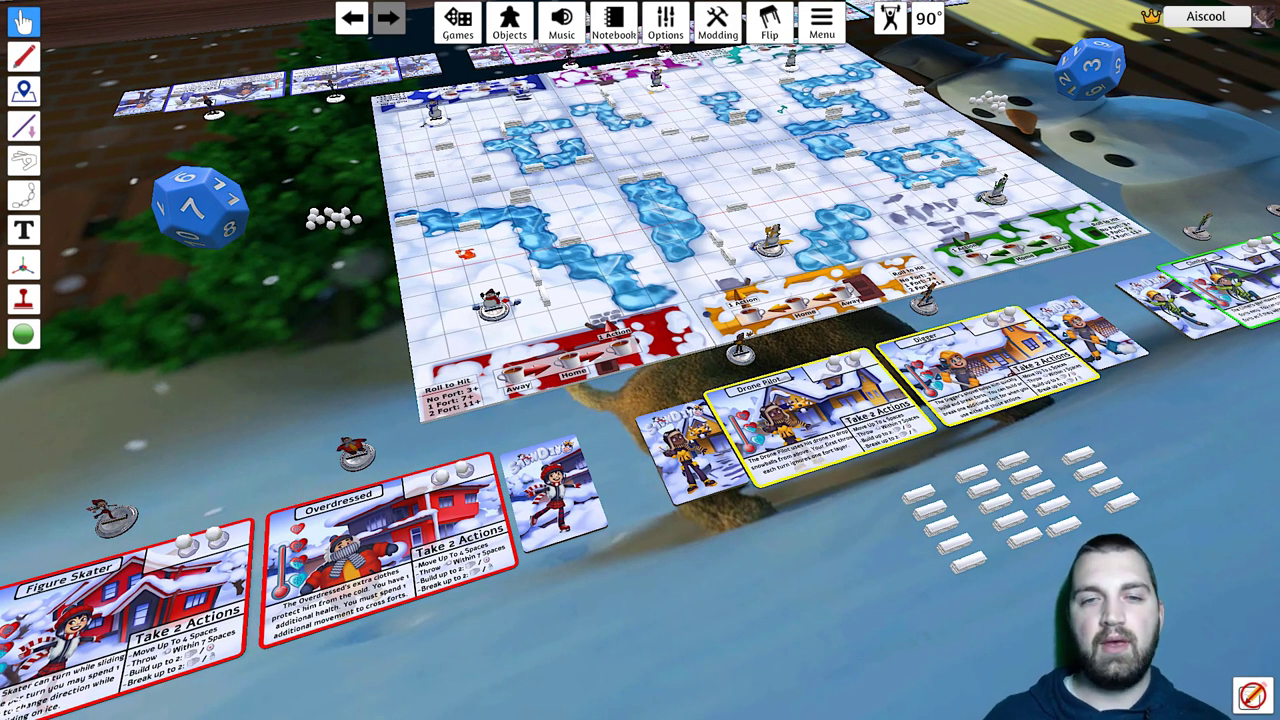
Step: Place a regular snap point on the empty table area in front of the red and yellow player cards
right_click(316, 536)
mouse_move(340, 508)
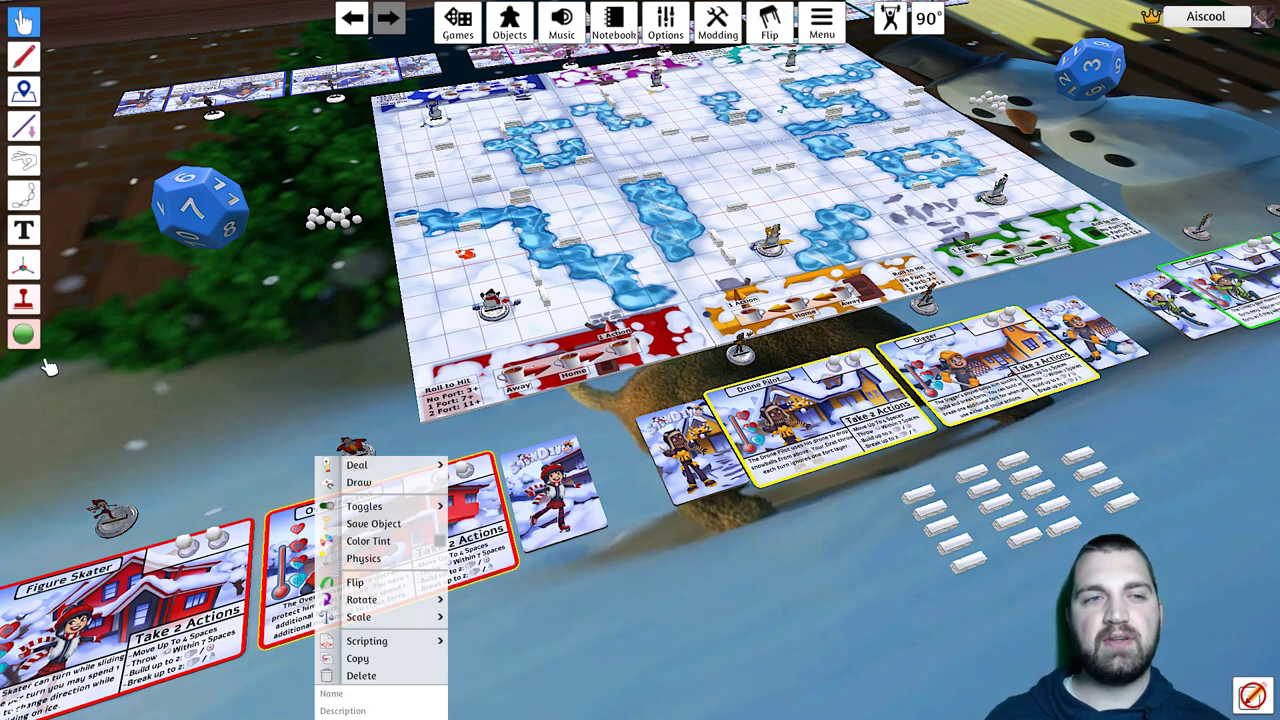
mouse_move(30, 335)
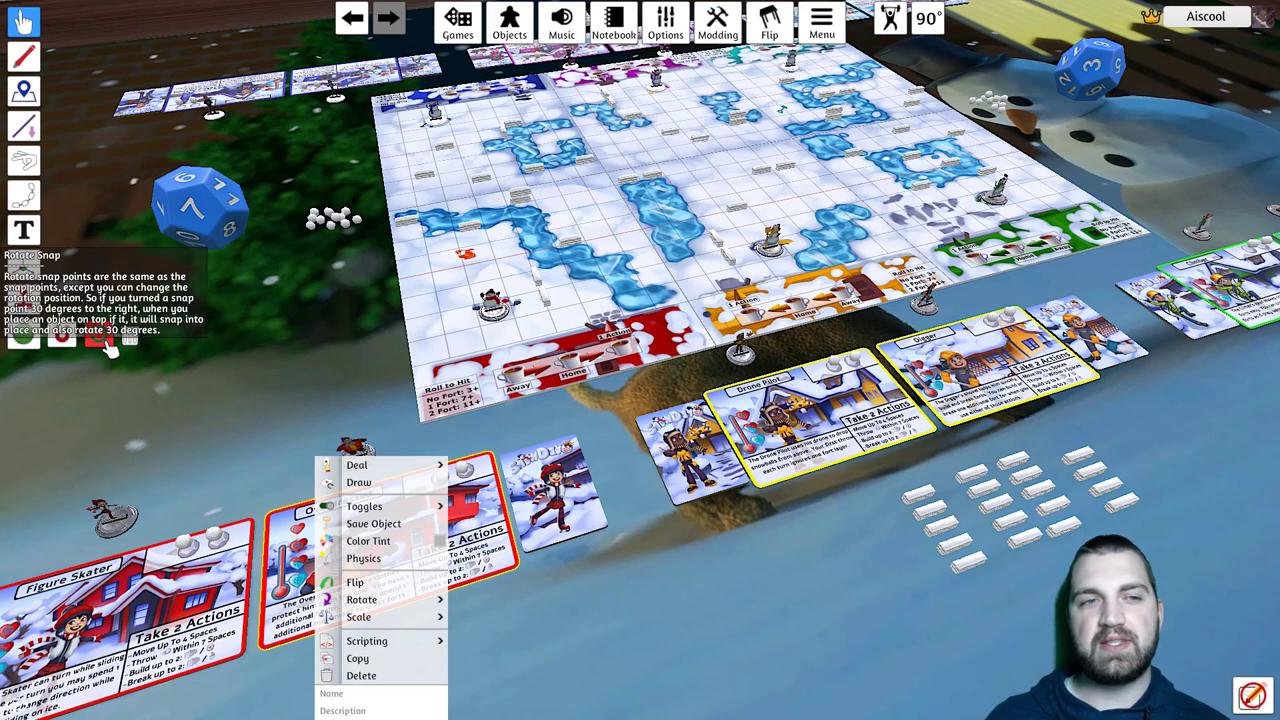
click(67, 338)
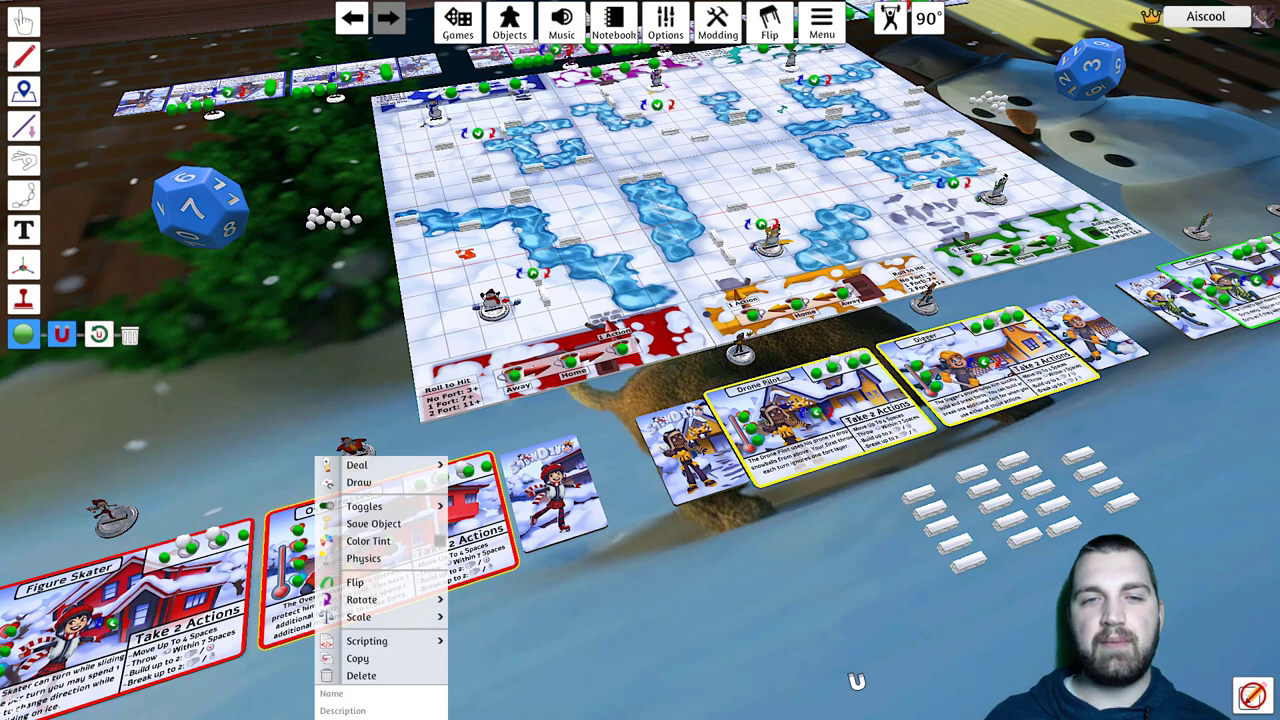
key(s)
key(a)
click(686, 484)
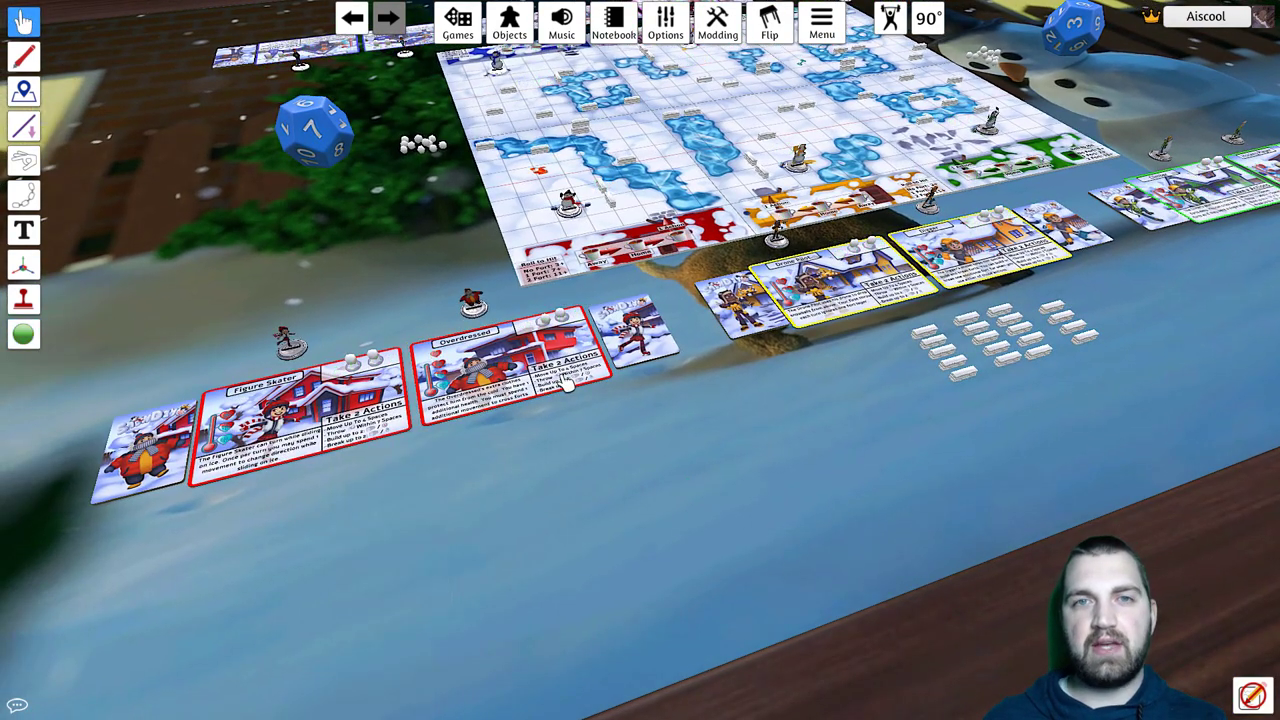
Step: Move the Overdressed card out of its row onto the empty table in front of the Figure Skater card
right_click(567, 385)
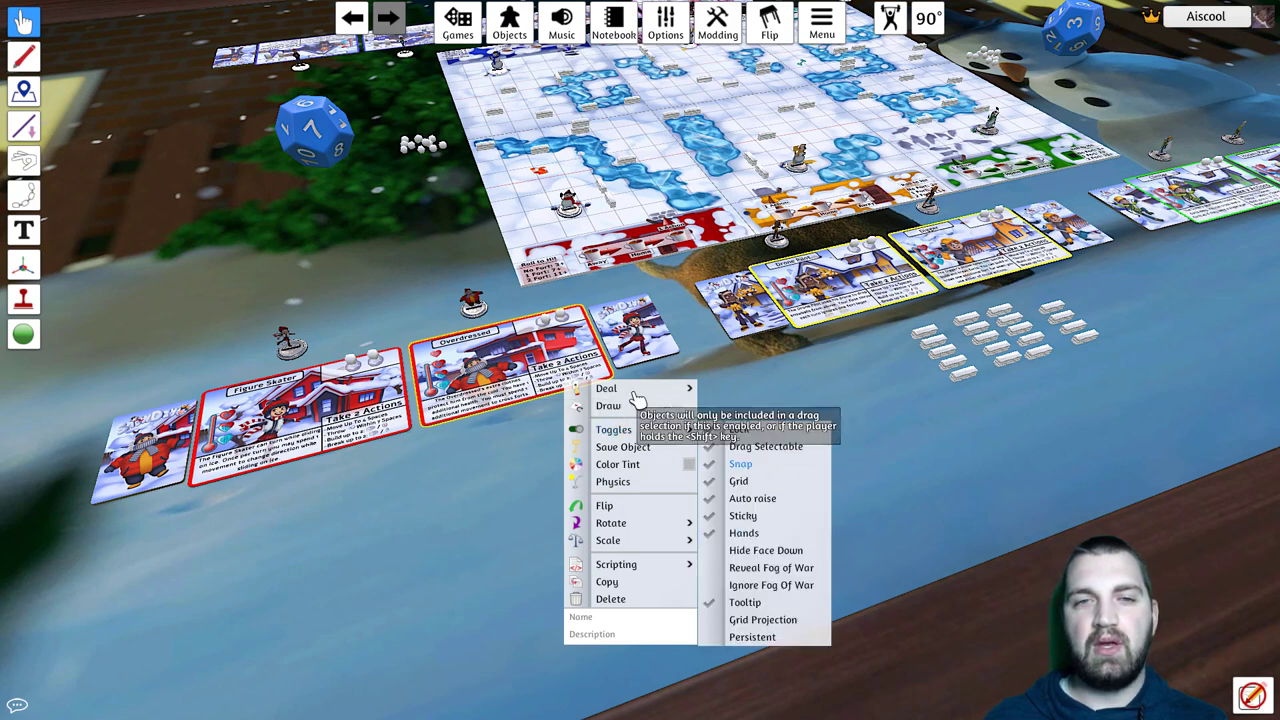
click(554, 368)
drag(570, 378, 789, 591)
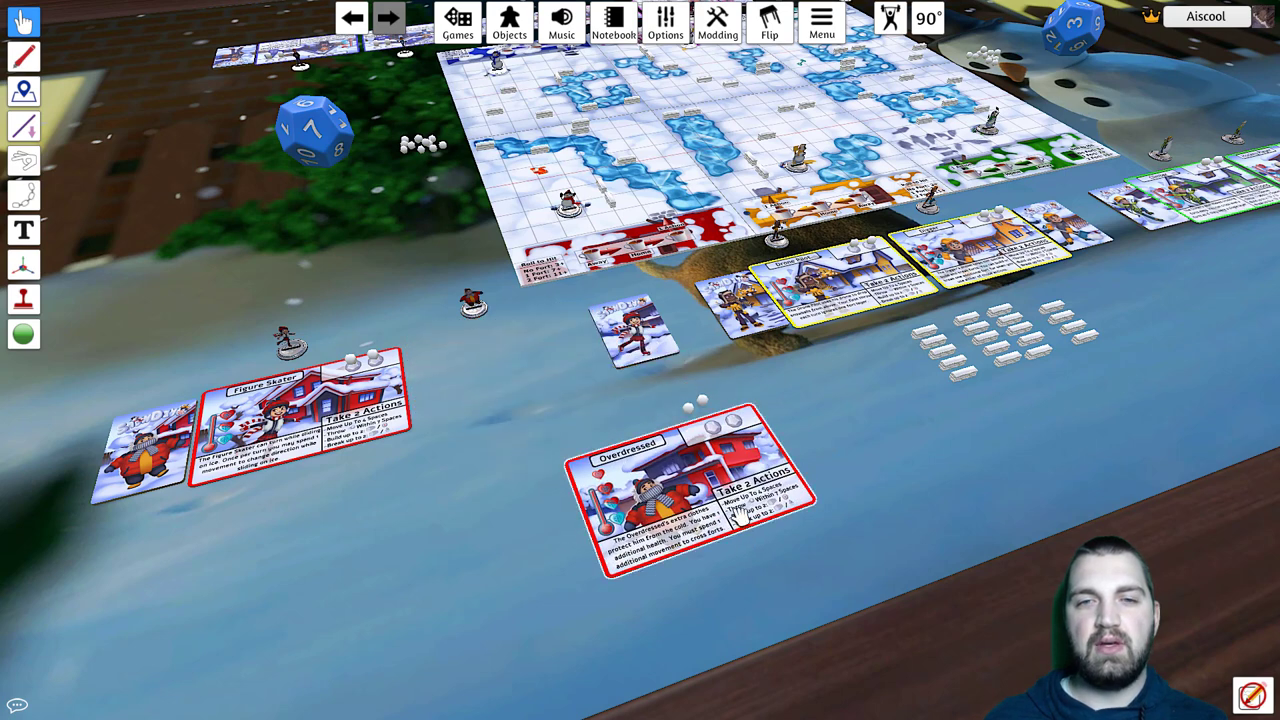
drag(735, 520, 500, 558)
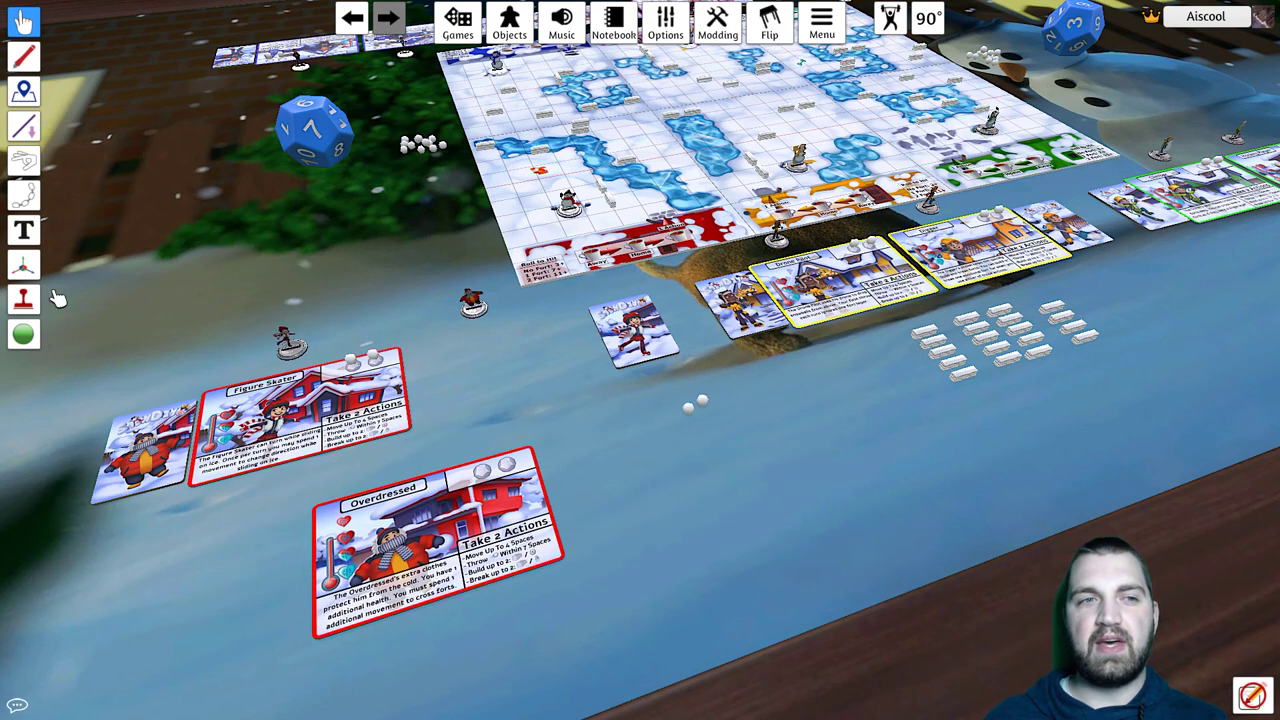
Step: Place a rotation snap point on the empty table near the edge, in front of the red player cards
click(24, 334)
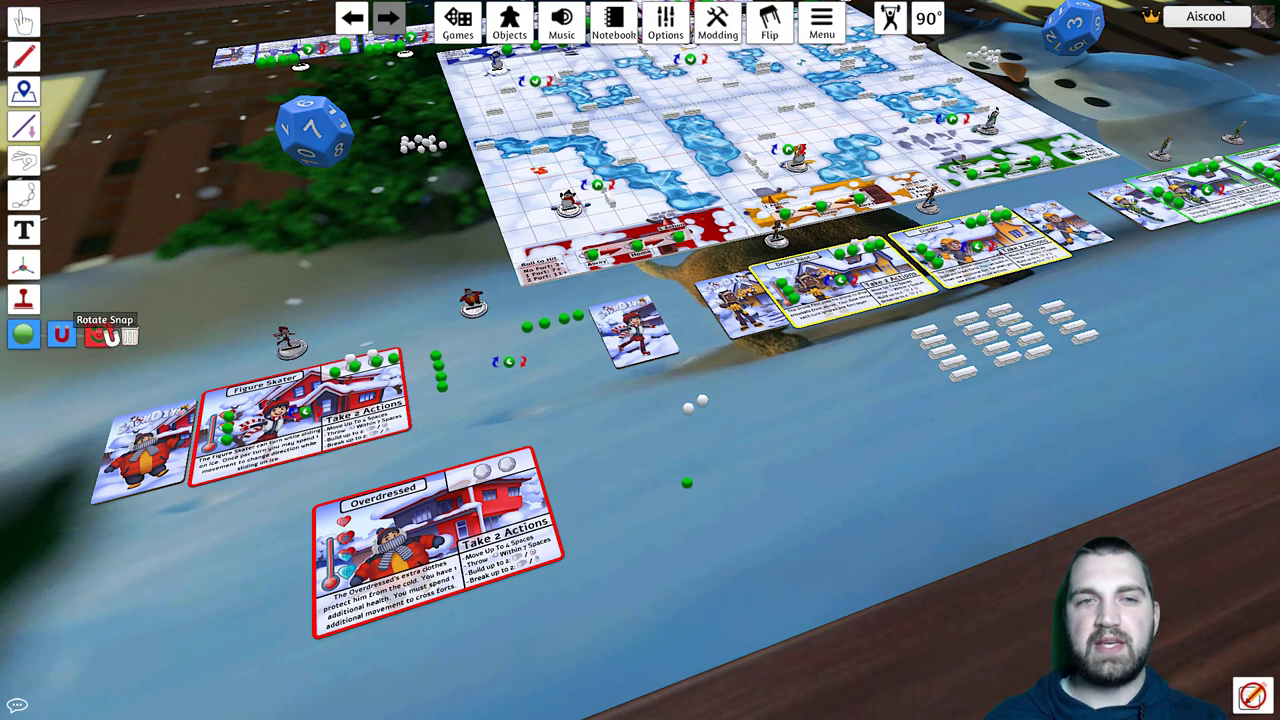
click(108, 335)
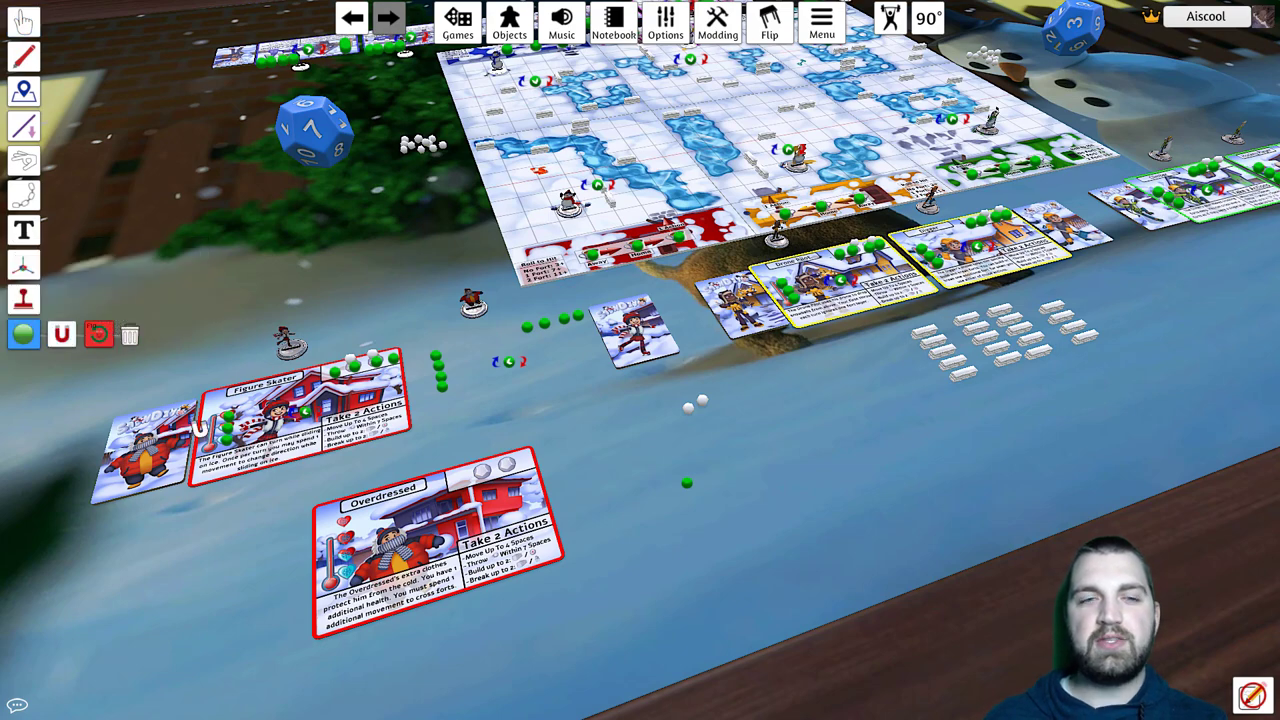
middle_drag(266, 597, 458, 485)
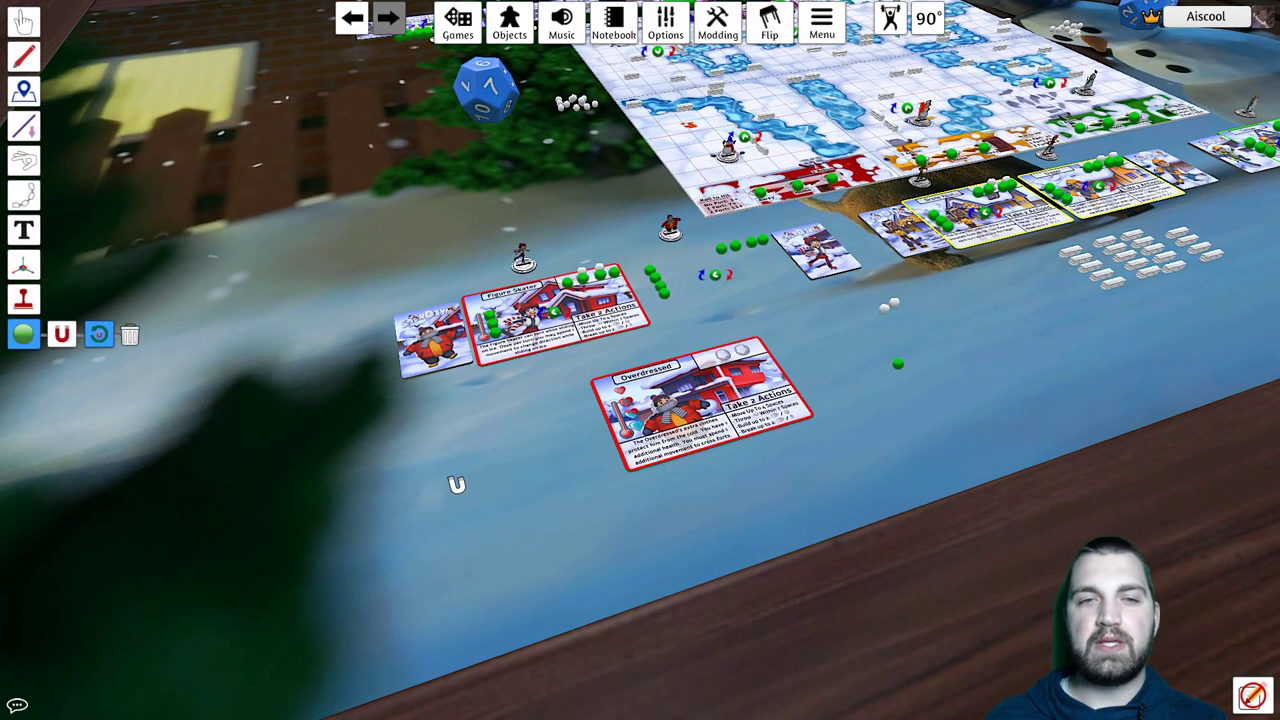
click(418, 526)
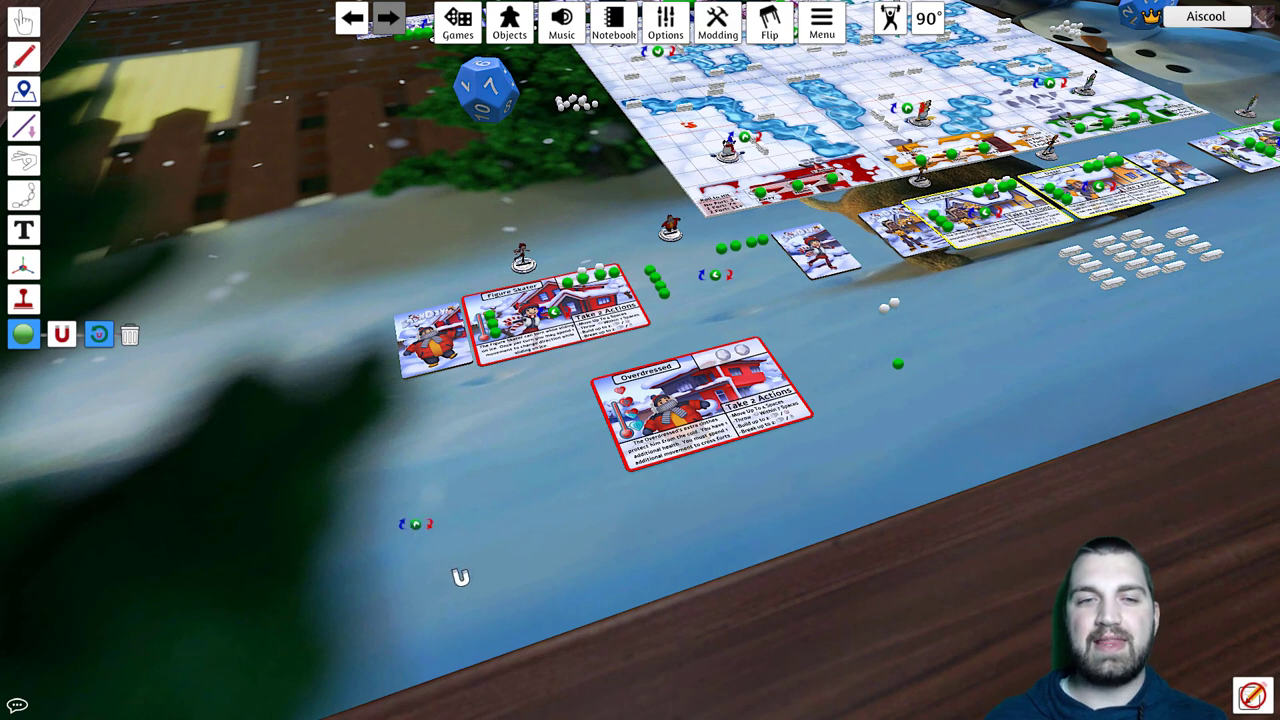
Step: Test the new rotation snap point with the Overdressed card in different rotations, and set the card down beyond the Figure Skater card
click(23, 20)
drag(706, 405, 468, 600)
key(e)
key(q)
drag(672, 507, 305, 418)
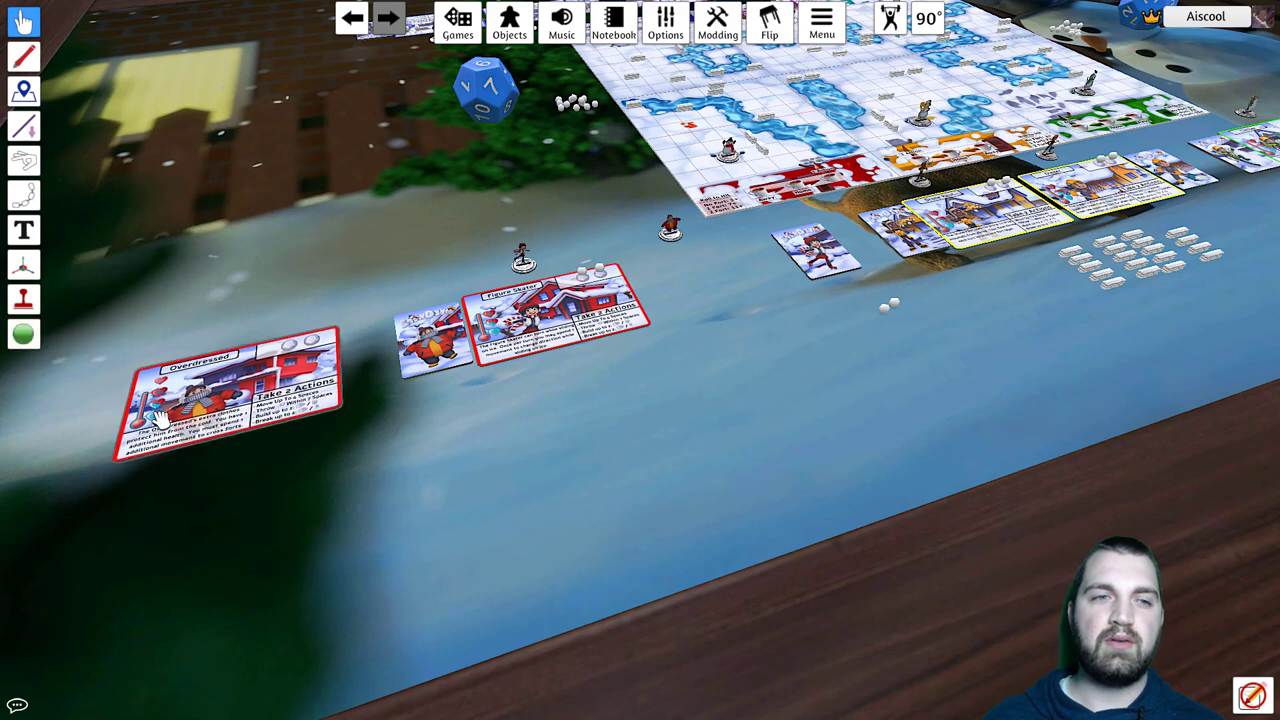
Step: Turn the Overdressed card sideways and place a rotation snap point on it with the card's orientation
key(q)
mouse_move(26, 338)
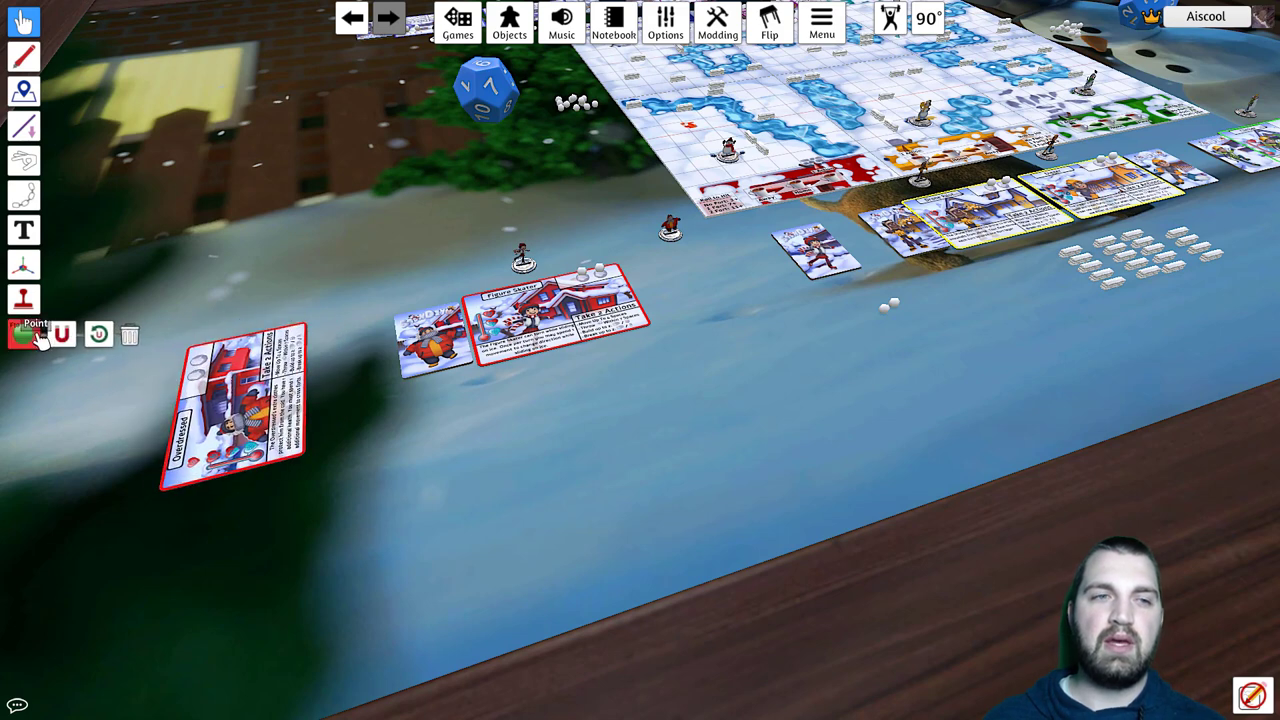
click(100, 338)
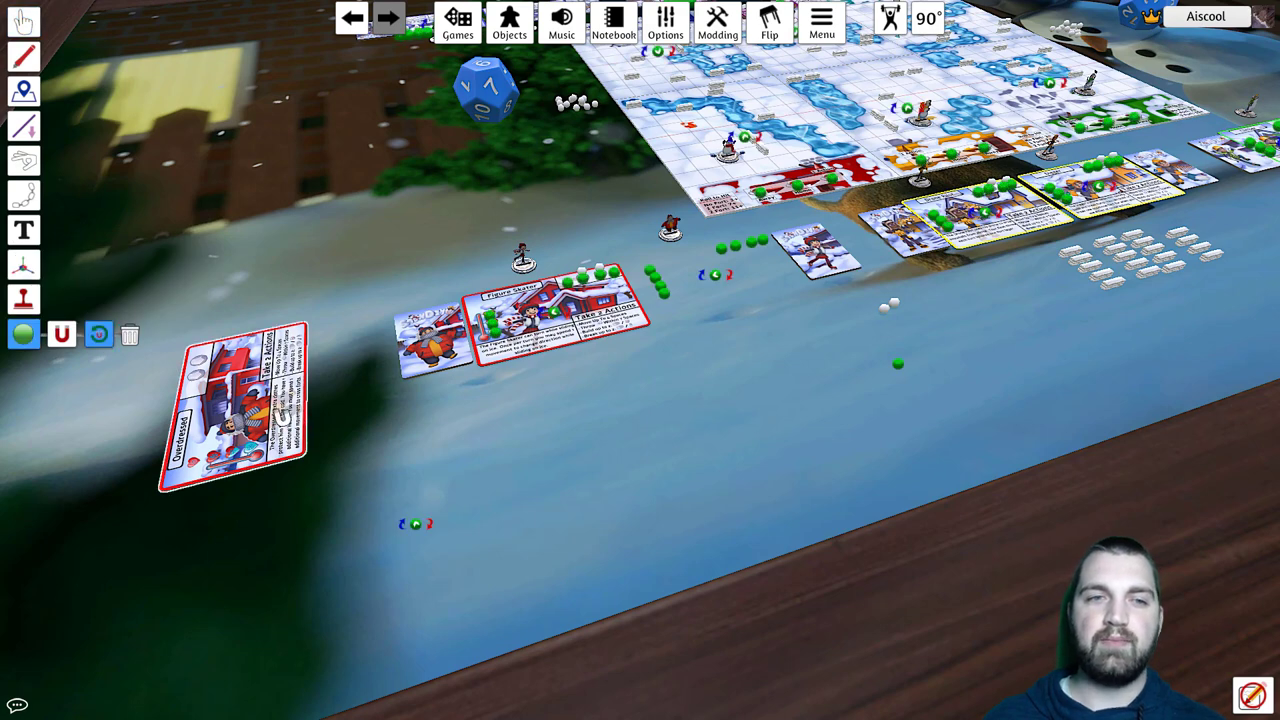
Step: Rotate the Overdressed card upright and return it to its place beside the Figure Skater card
click(24, 20)
mouse_move(255, 425)
mouse_down()
mouse_move(200, 307)
mouse_move(252, 402)
mouse_up()
key(e)
drag(250, 452, 751, 360)
key(e)
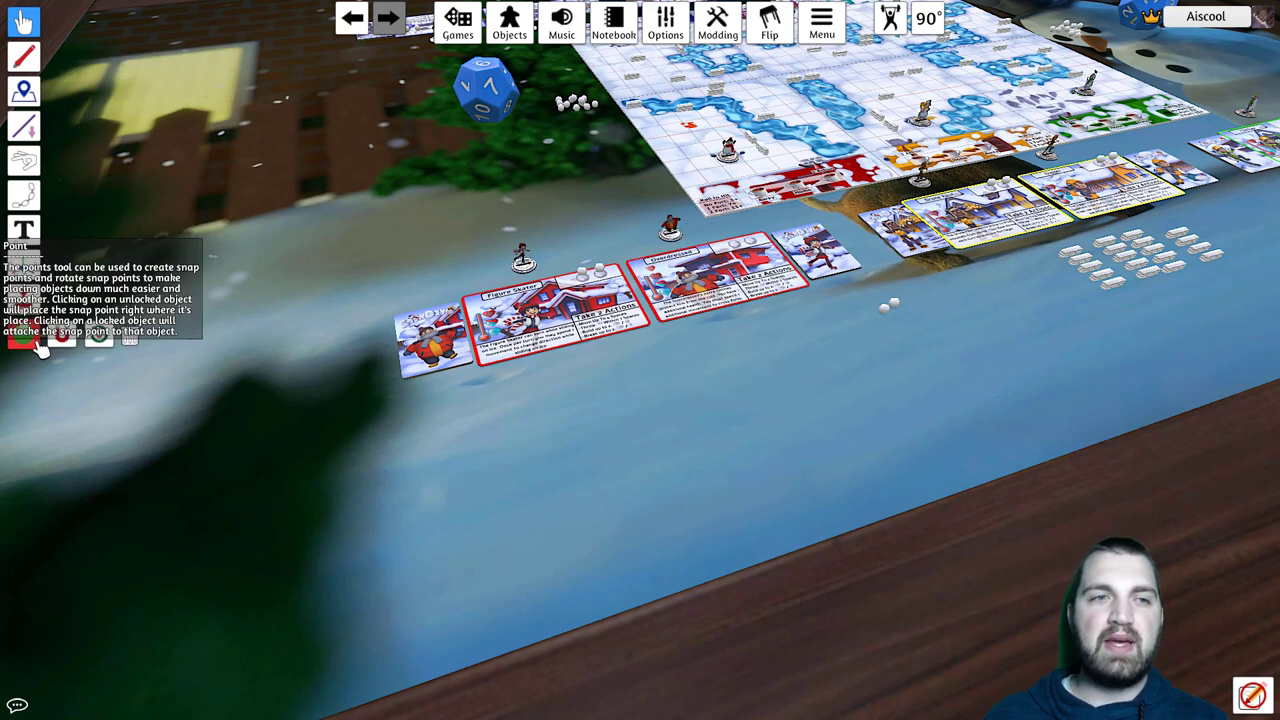
Step: Remove the added regular snap point and the two added rotation snap points from the table
click(61, 335)
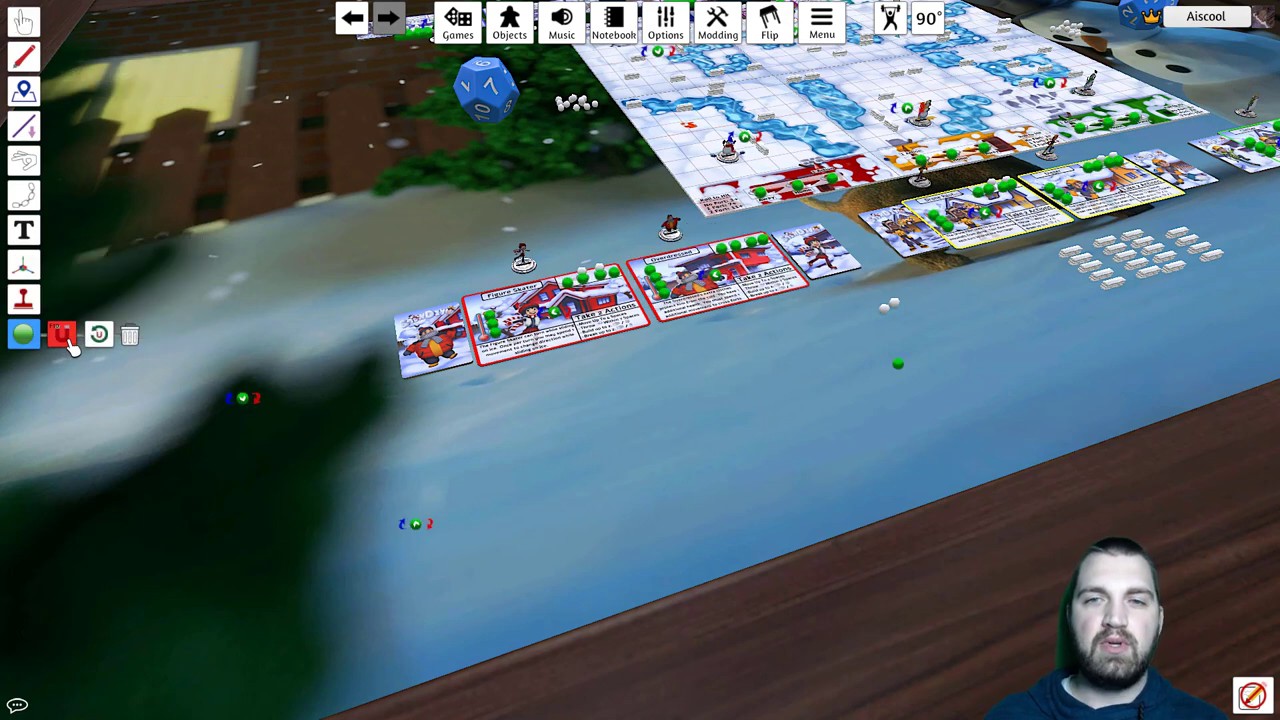
right_click(900, 367)
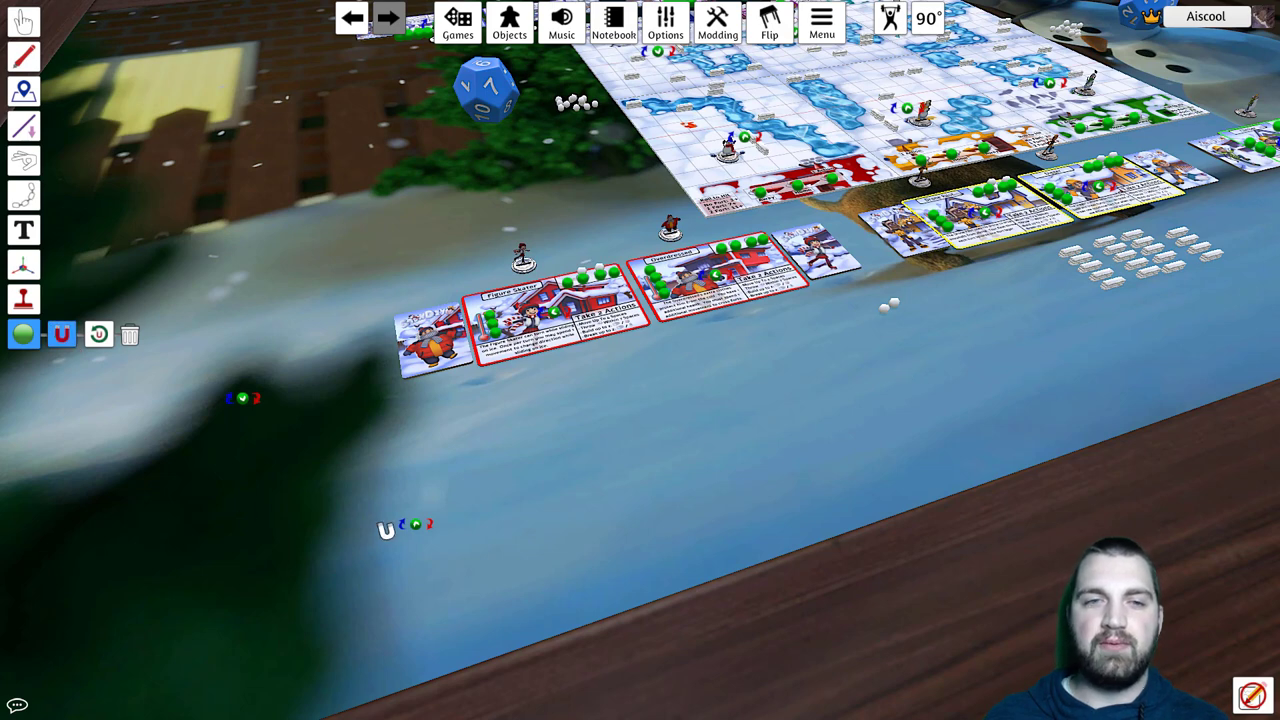
right_click(418, 527)
right_click(245, 400)
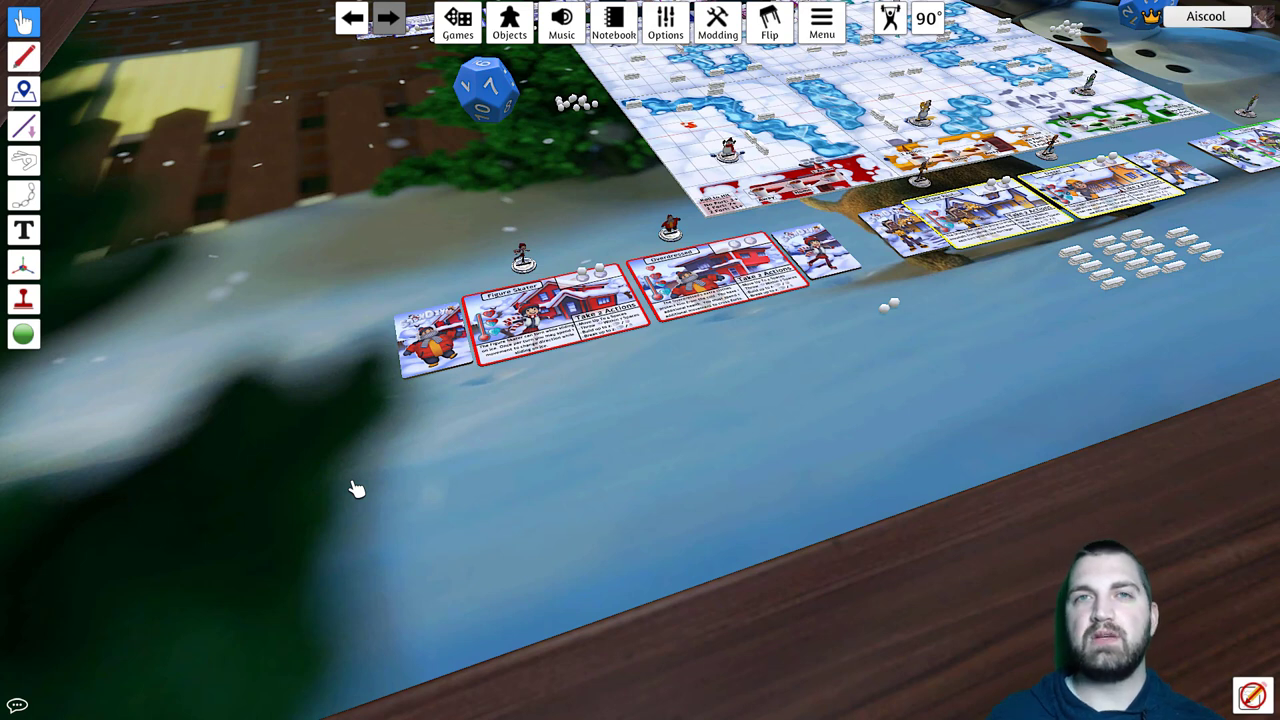
Step: Add a Bag from the Tools components to the empty table in front of the red player cards
click(532, 36)
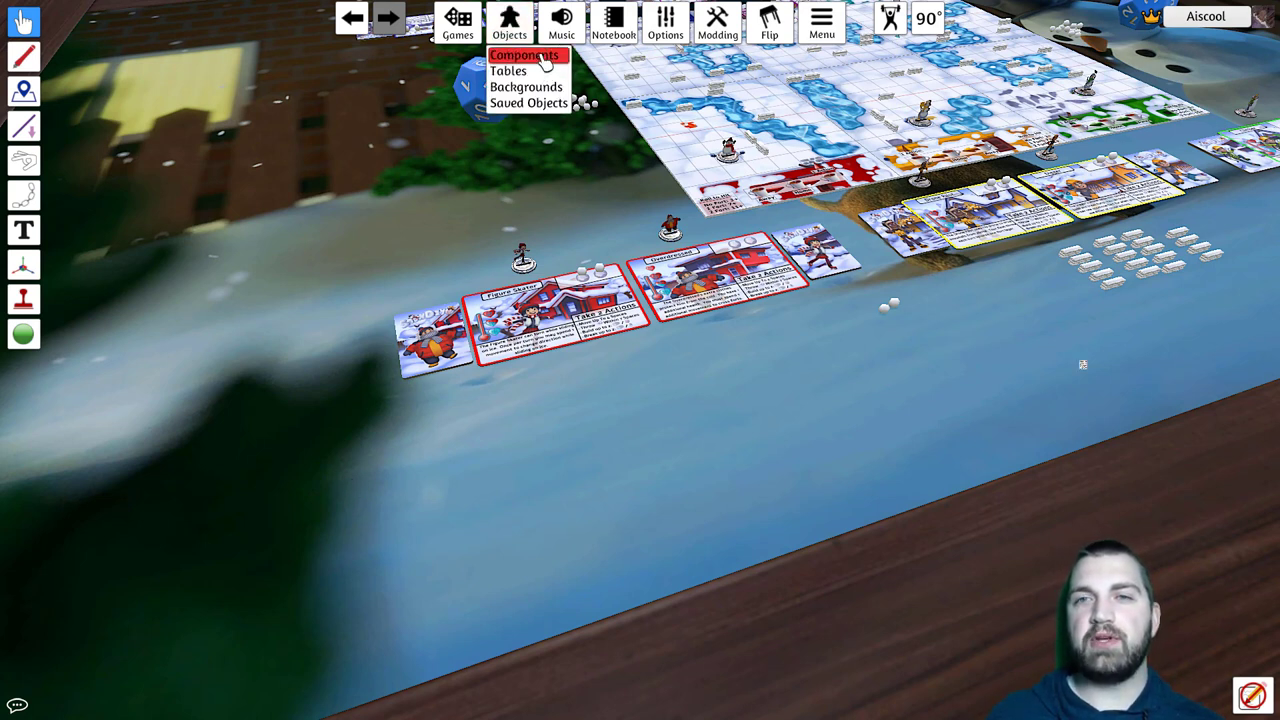
click(541, 58)
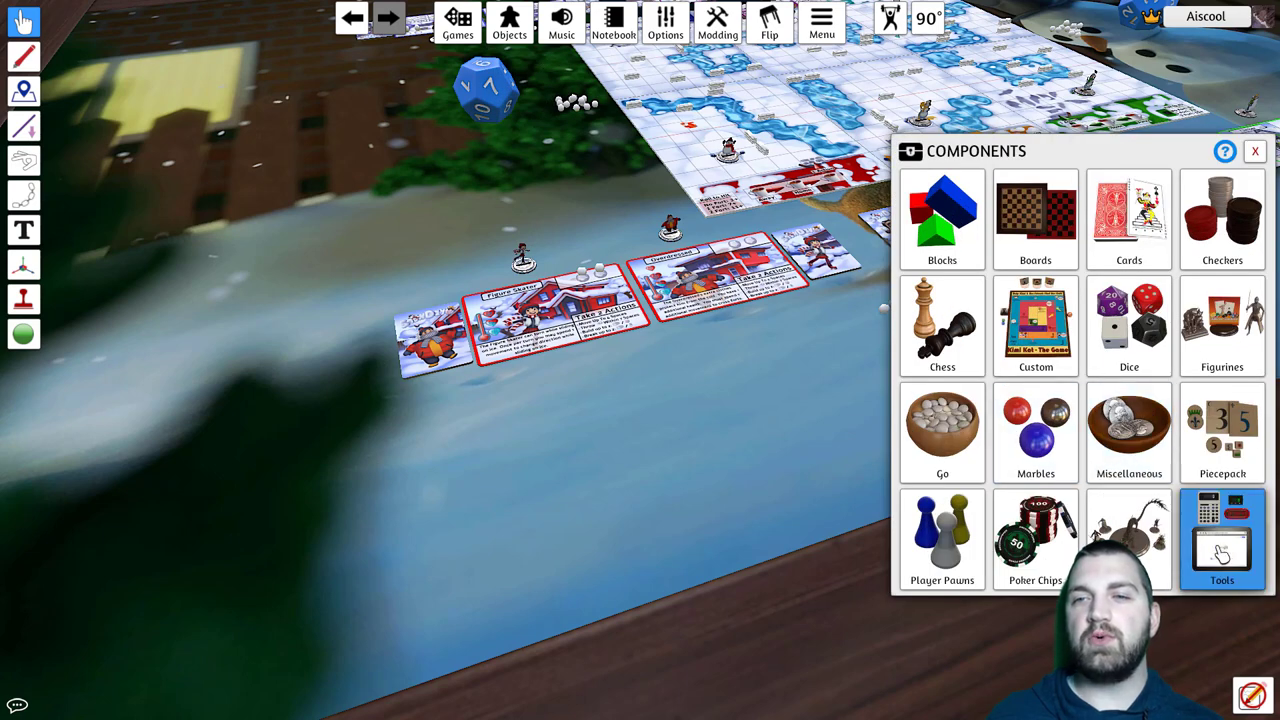
click(1221, 550)
drag(1137, 320, 450, 495)
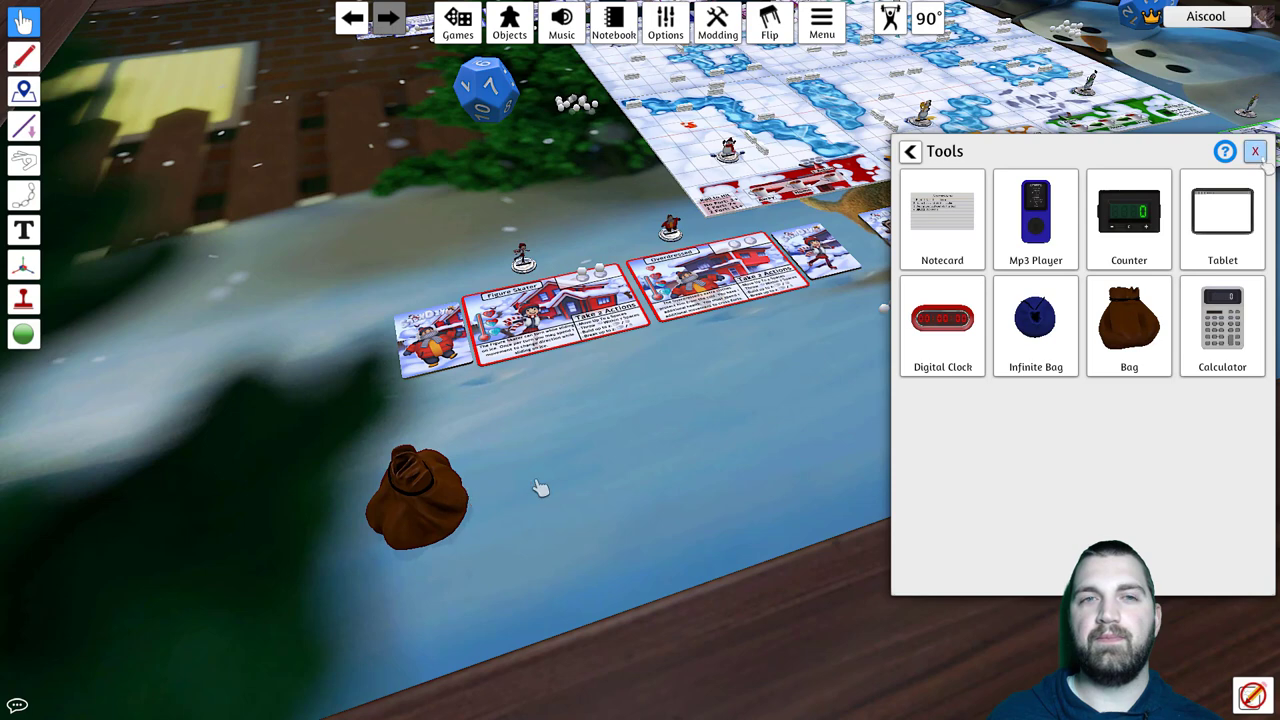
click(1255, 151)
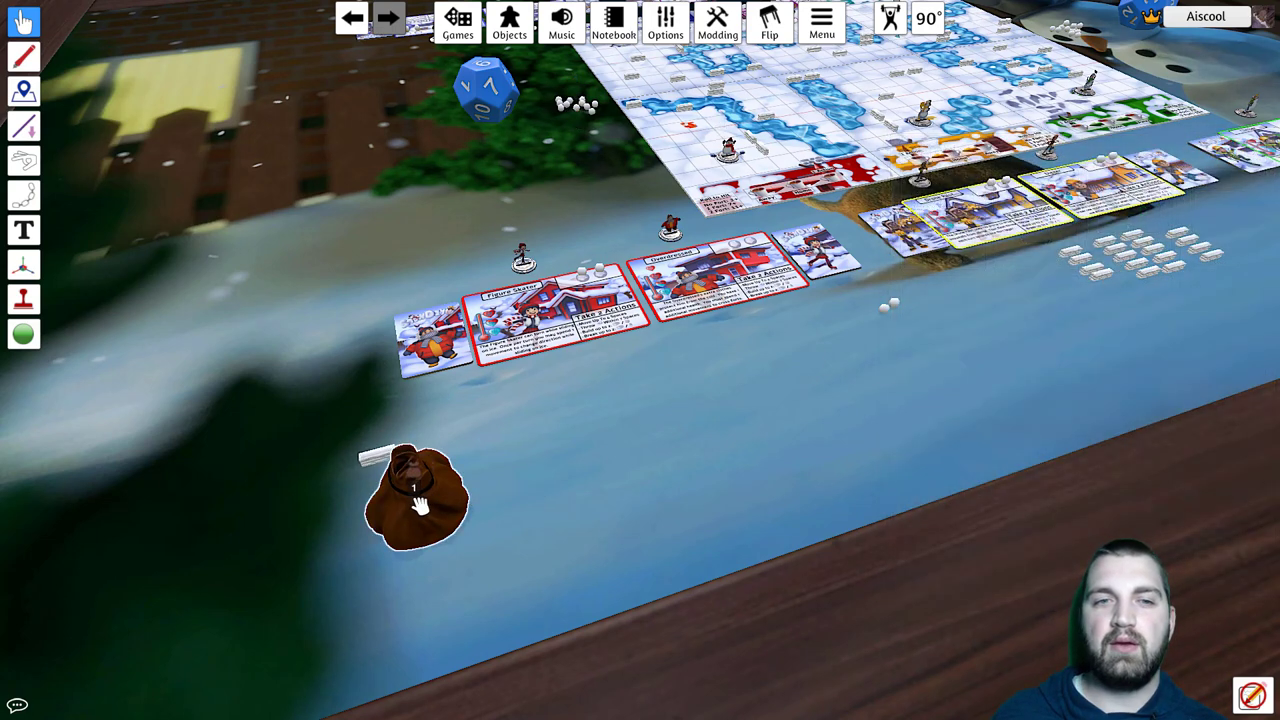
Step: Shuffle the brown bag's contents and pull the snow block and snowball out beside it
right_click(420, 503)
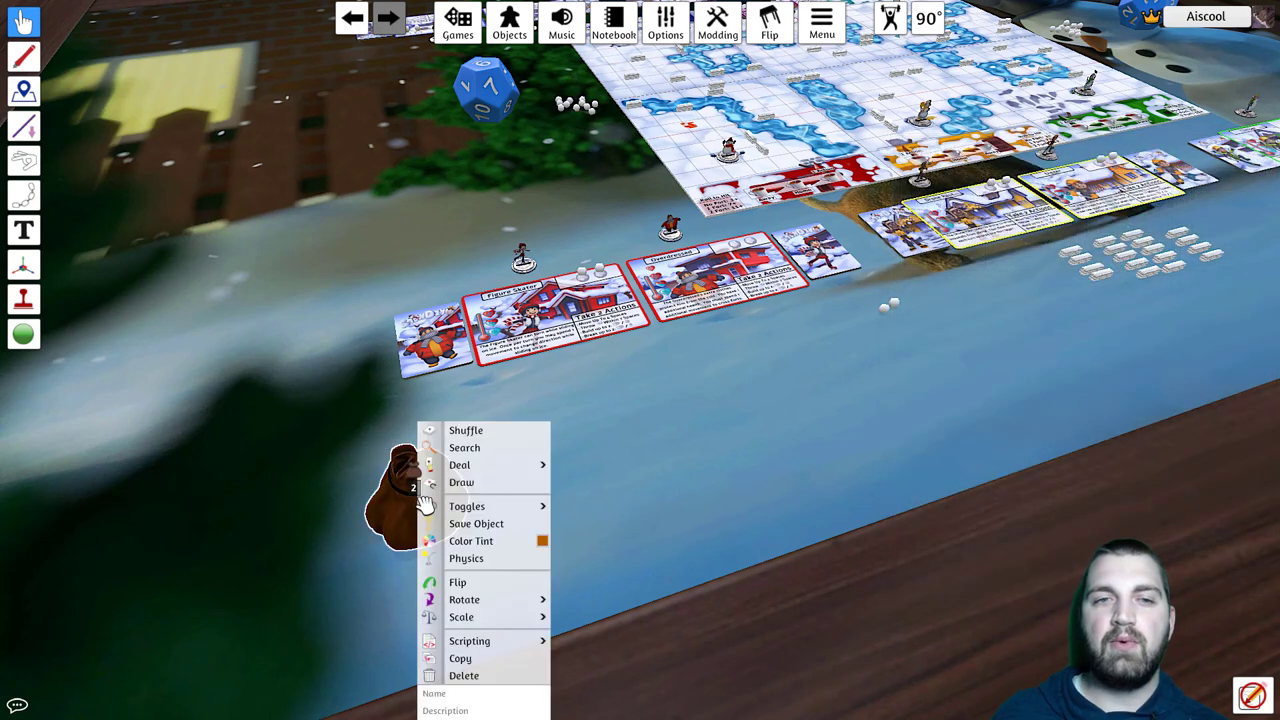
click(500, 432)
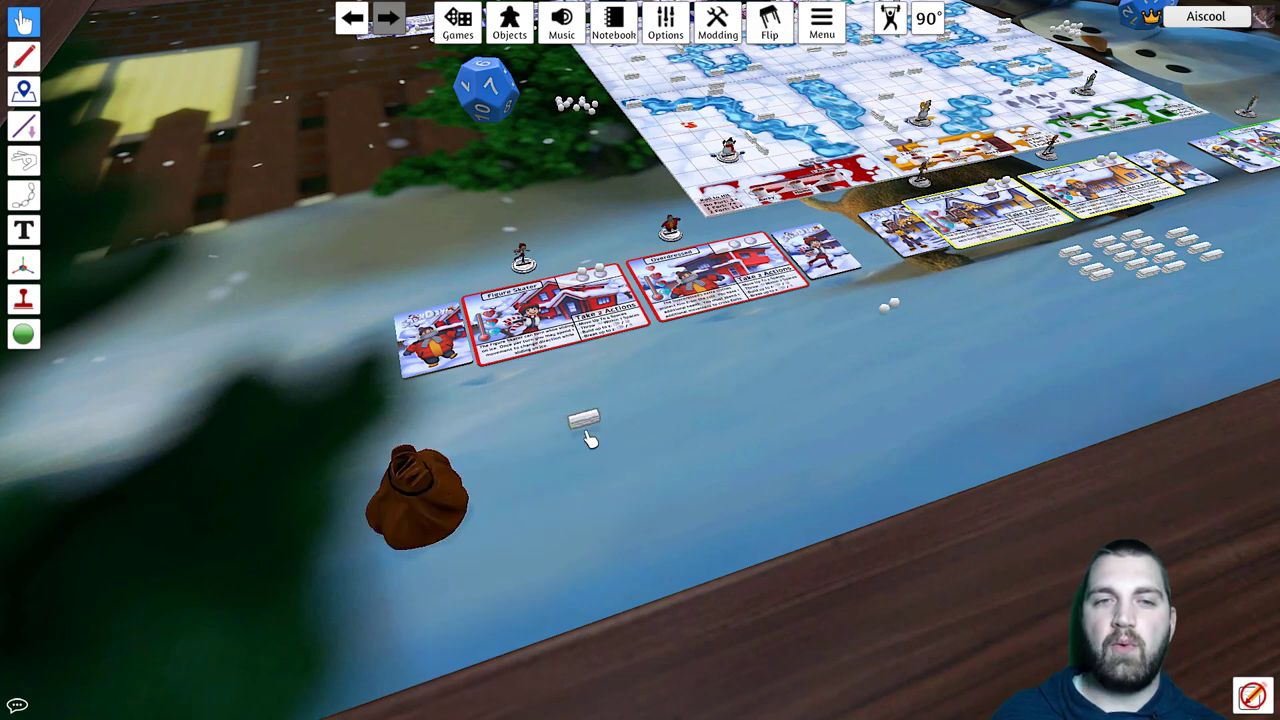
drag(438, 490, 581, 494)
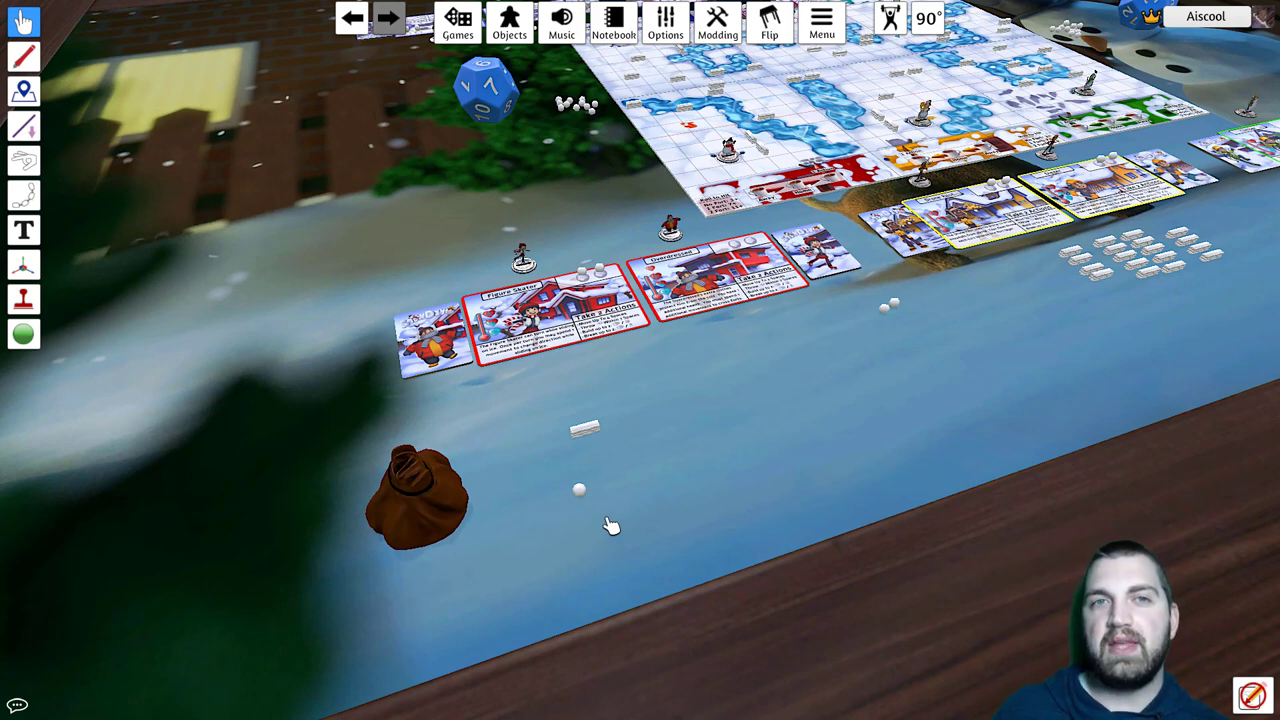
Step: Add an Infinite Bag from the Tools components to the table beyond the loose snow block
click(518, 35)
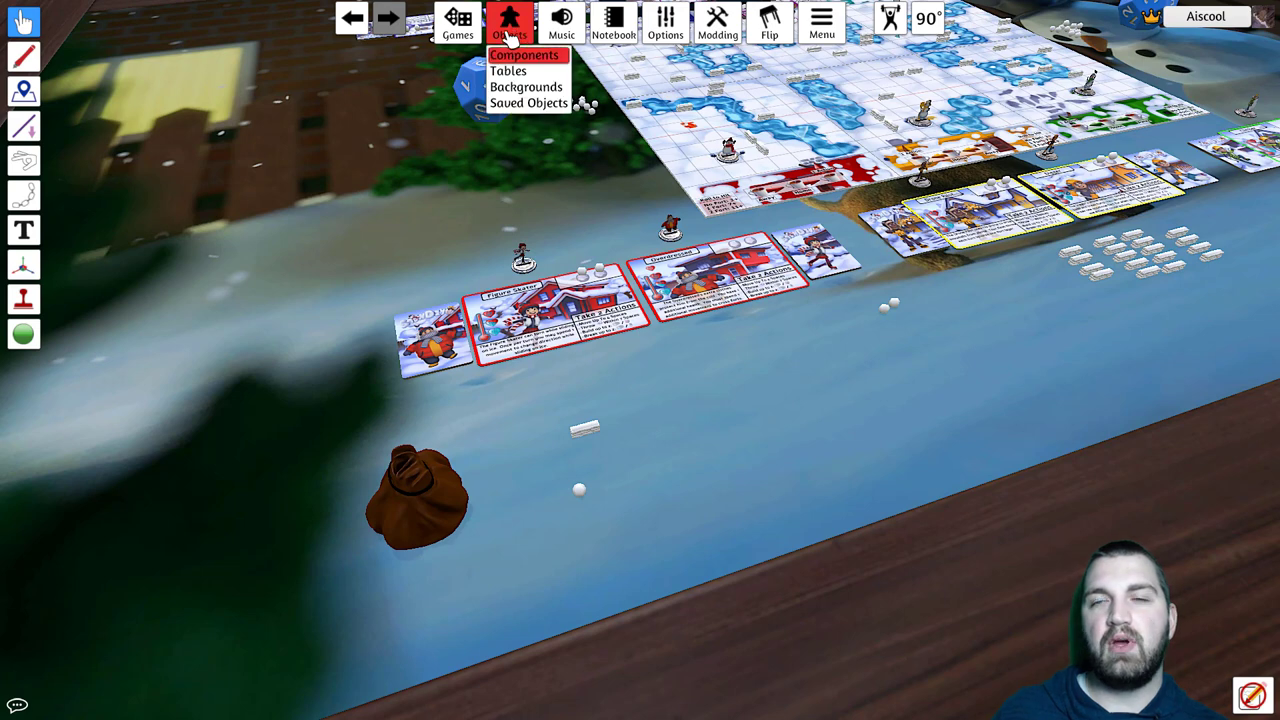
click(522, 50)
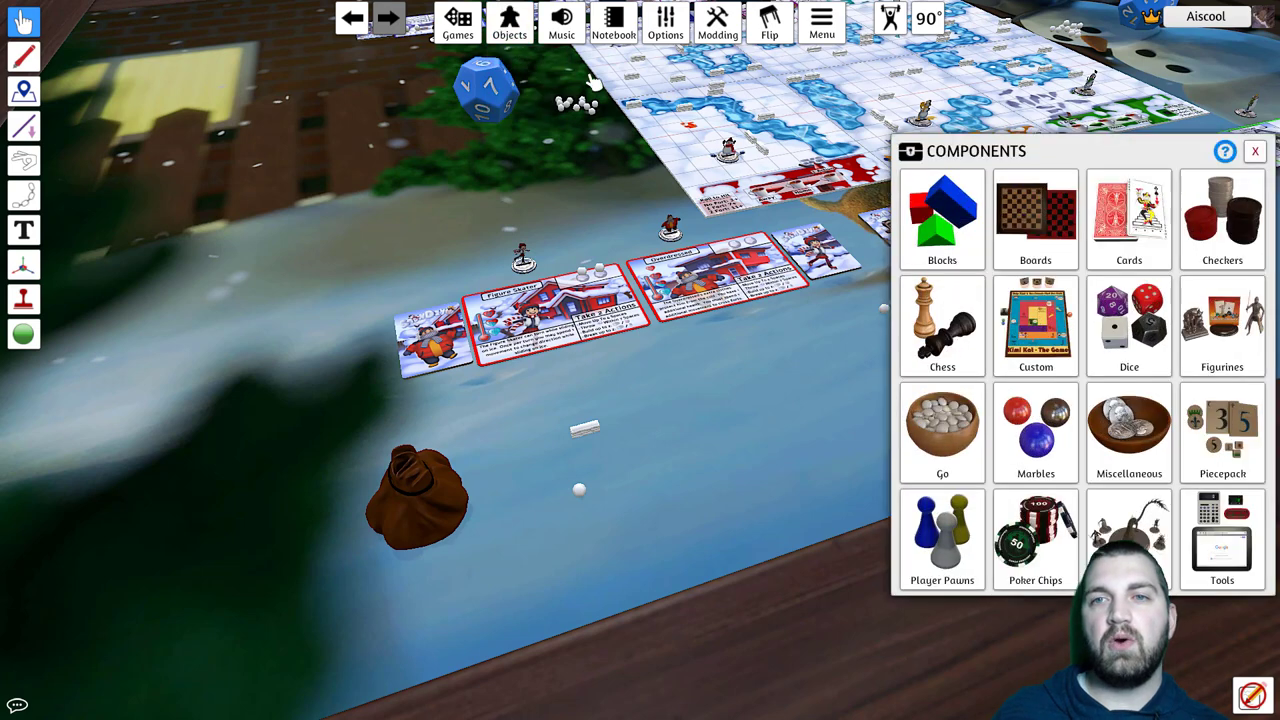
click(1234, 562)
drag(1050, 352, 718, 418)
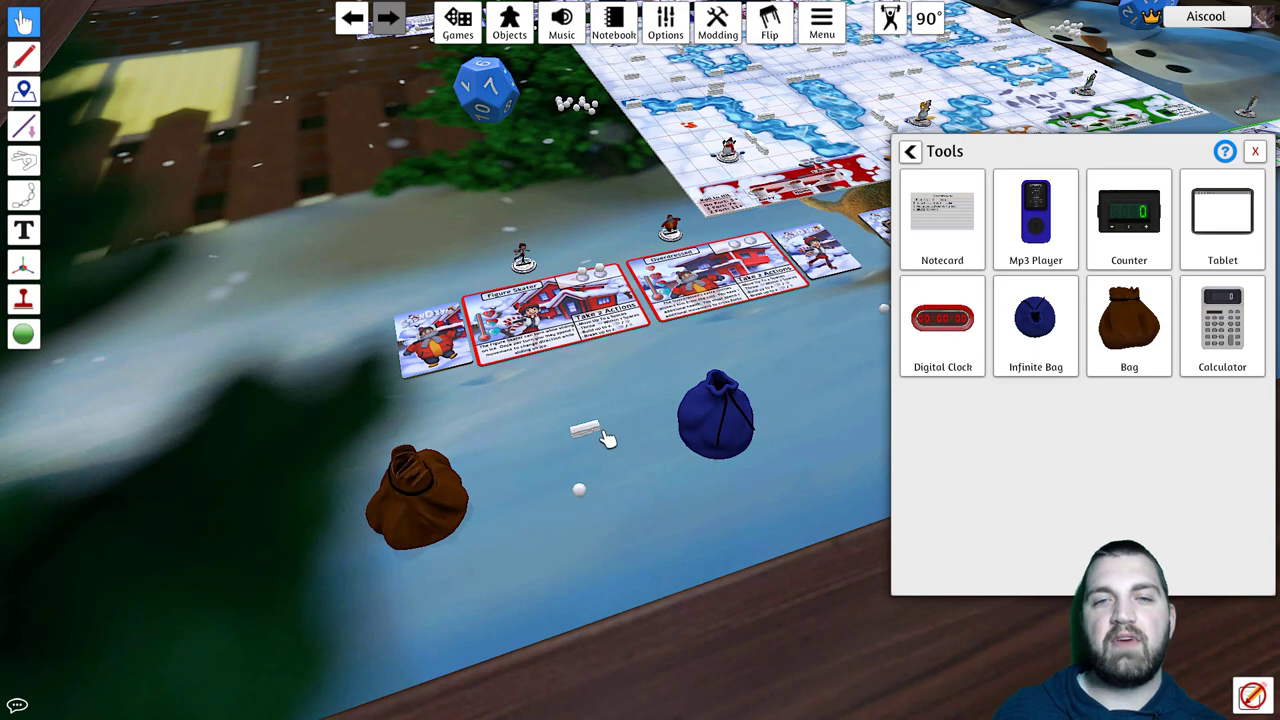
Step: Put the snow block into the Infinite Bag and pull four copies of it out onto the table
drag(595, 432, 738, 446)
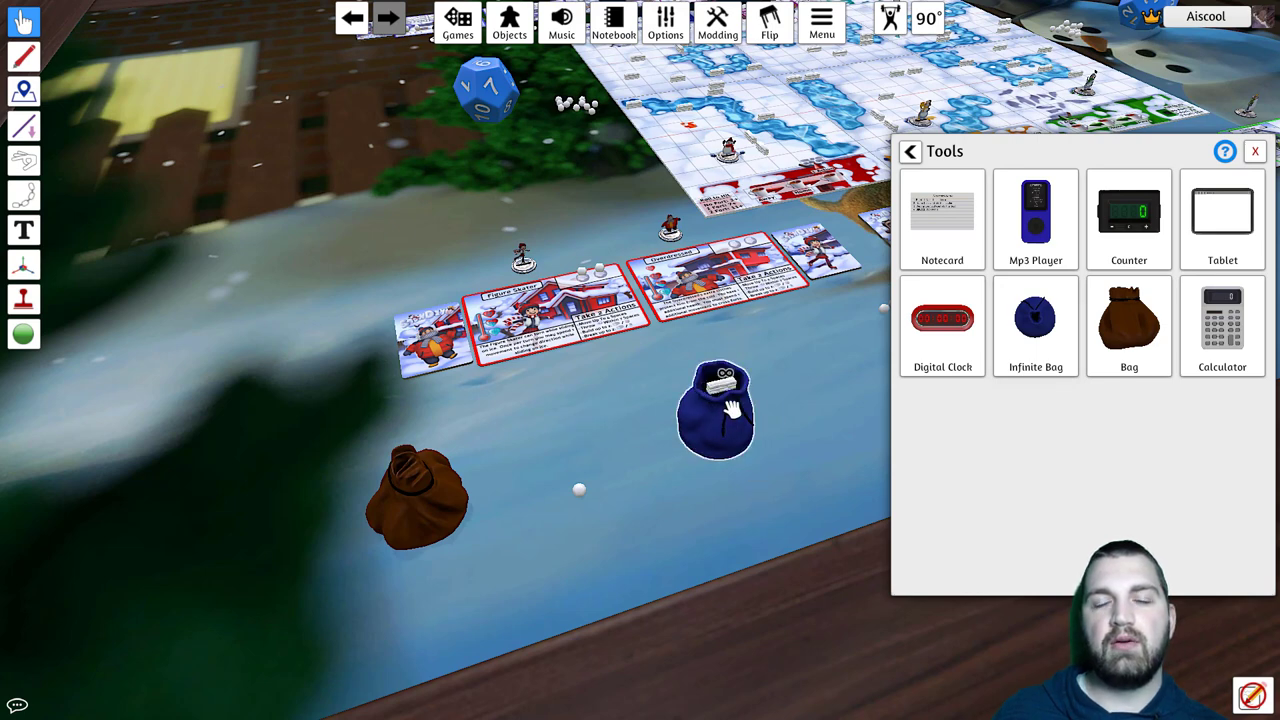
drag(728, 402, 593, 412)
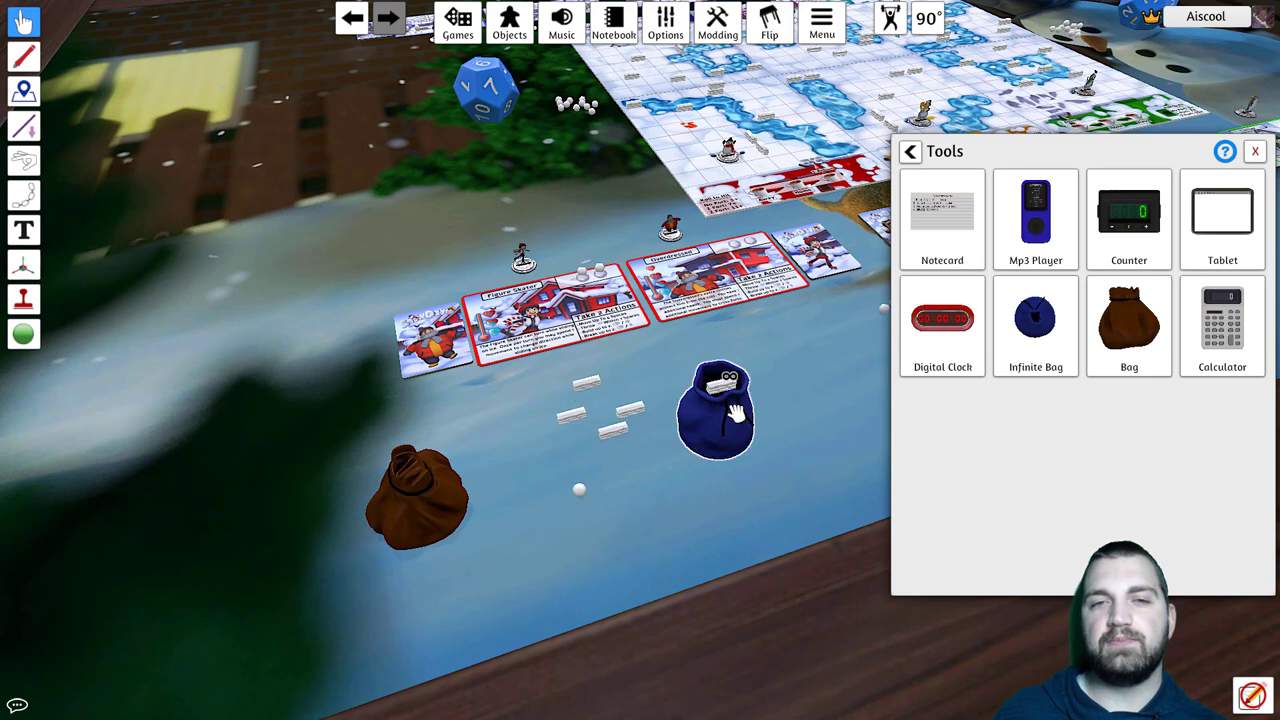
Step: Pull more snow block copies out of the Infinite Bag onto the loose pile between the two bags
drag(731, 414, 556, 435)
drag(725, 412, 580, 404)
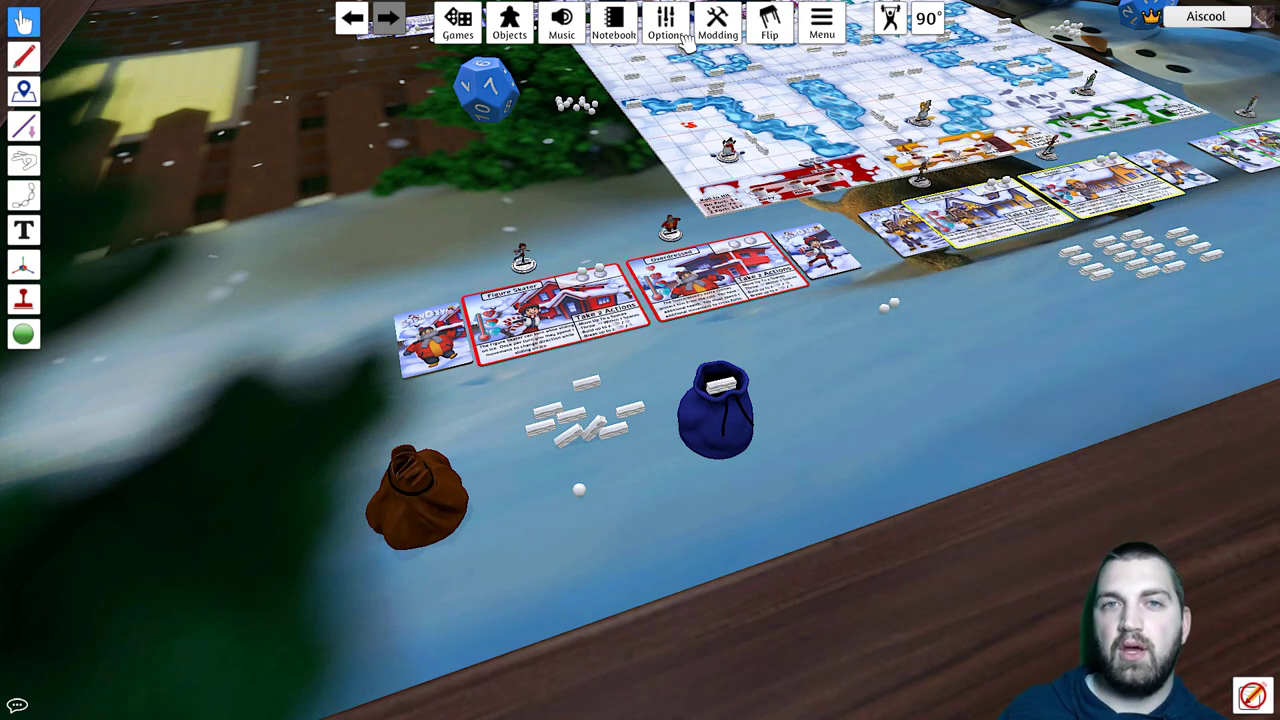
Step: Turn on Show Lines in the Grid options so the grid is drawn over the table
mouse_move(680, 32)
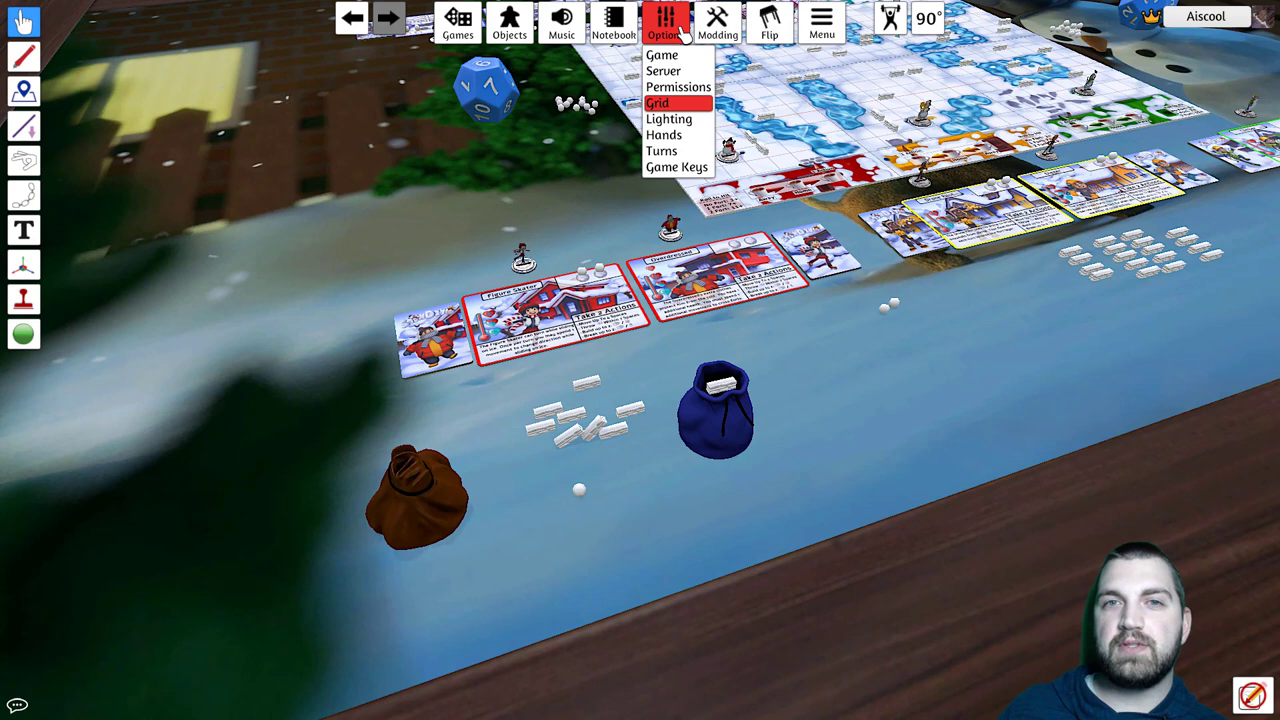
click(672, 104)
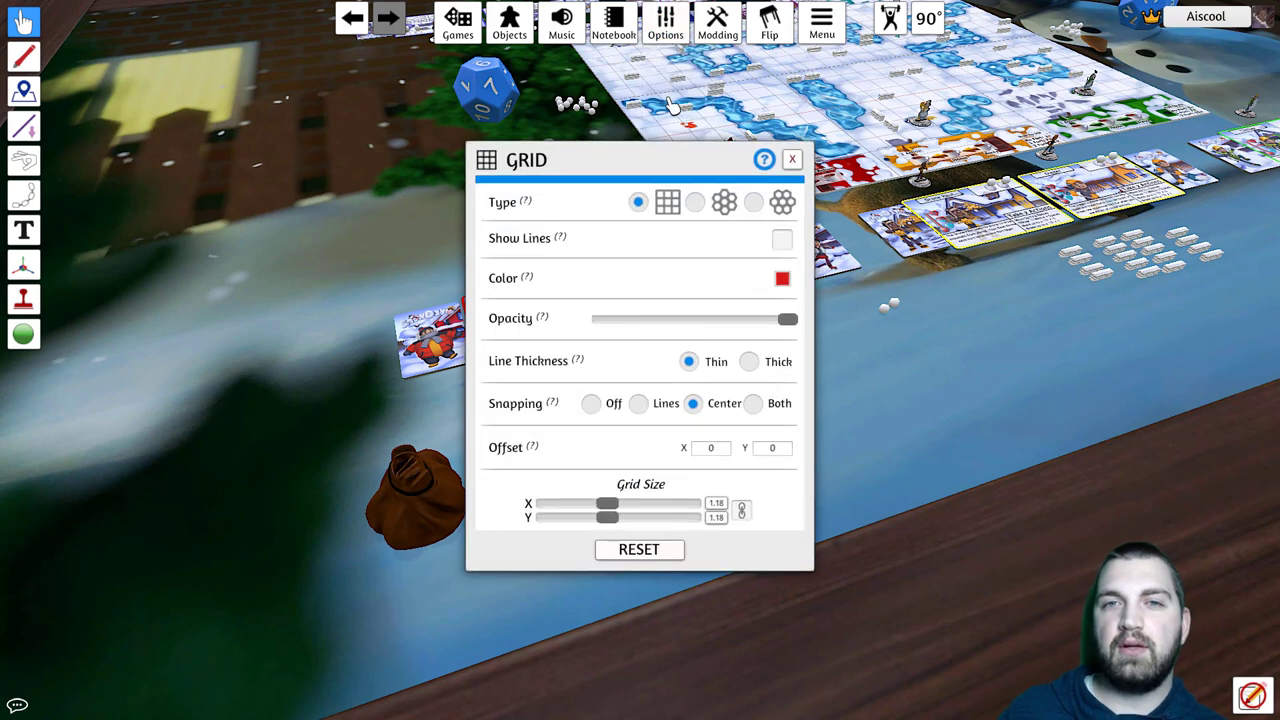
click(781, 238)
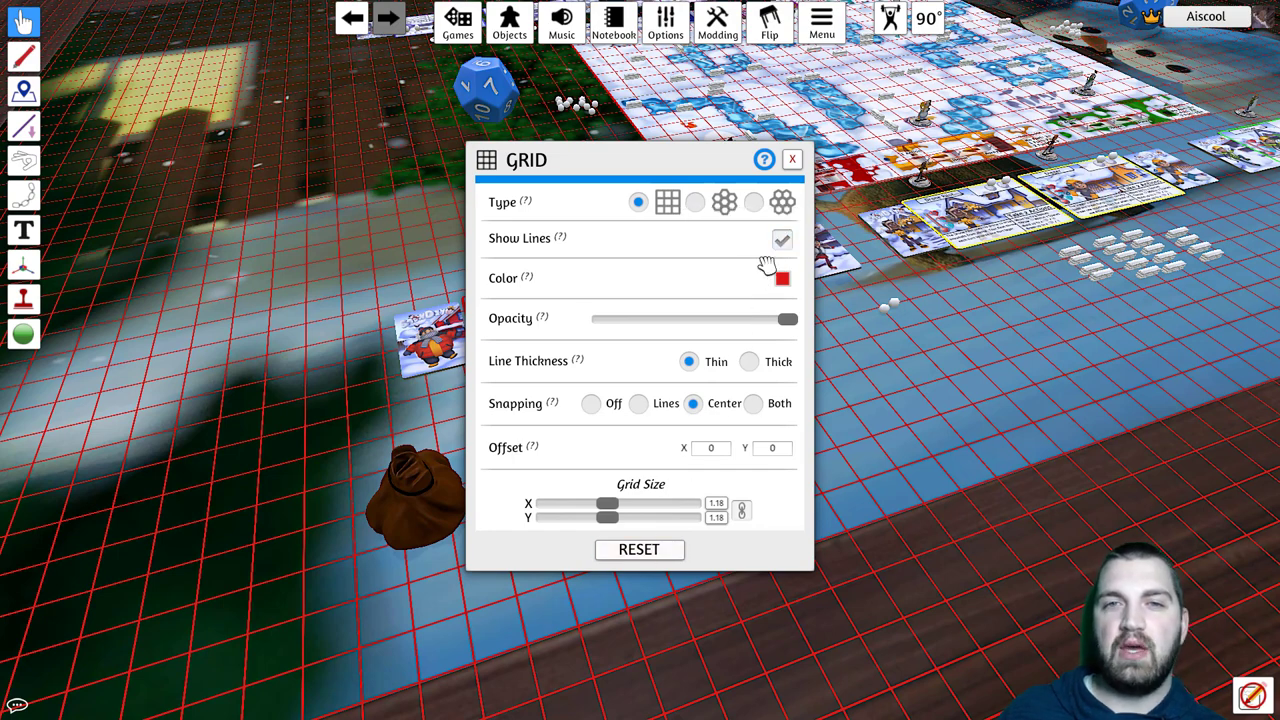
click(792, 160)
Step: Check the Grid toggle of the figure above the Overdressed card and place that figure on a game board square near the red area
right_click(672, 230)
mouse_move(735, 257)
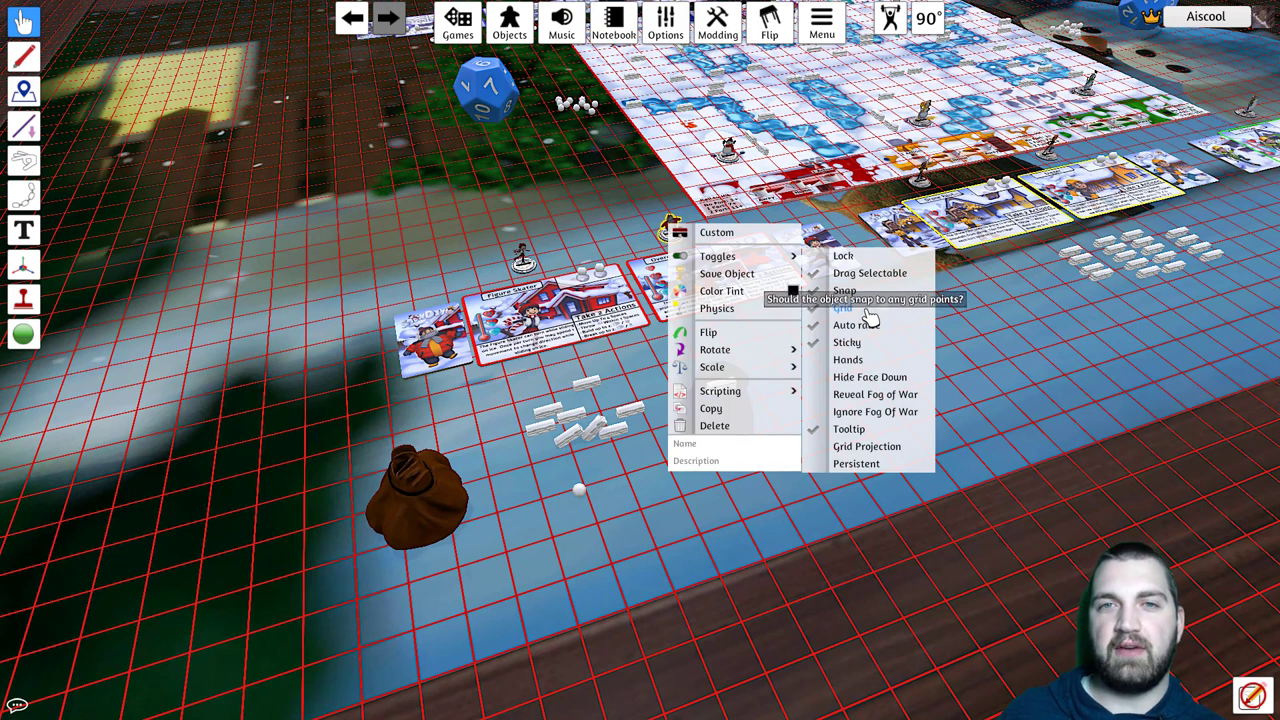
scroll(631, 183, up, 6)
middle_drag(550, 345, 485, 551)
key(w)
key(d)
drag(218, 586, 557, 92)
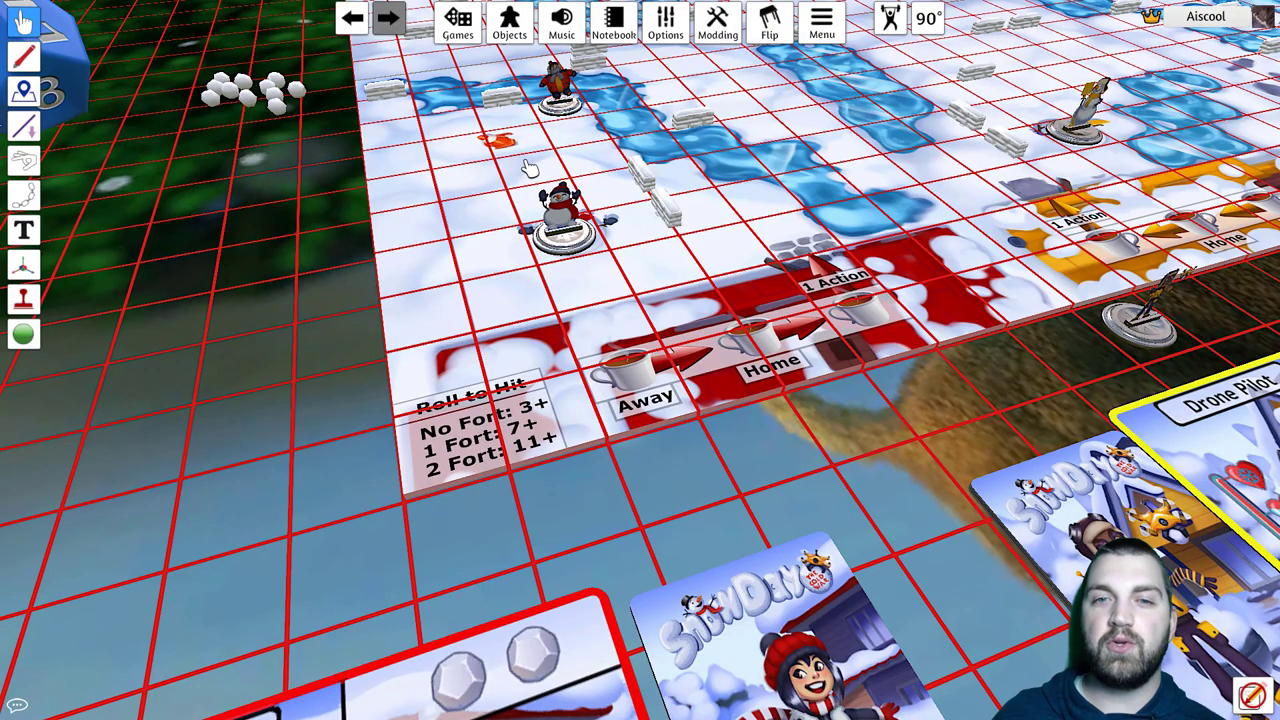
Step: Change the player color to Red
scroll(530, 168, down, 5)
scroll(685, 360, up, 1)
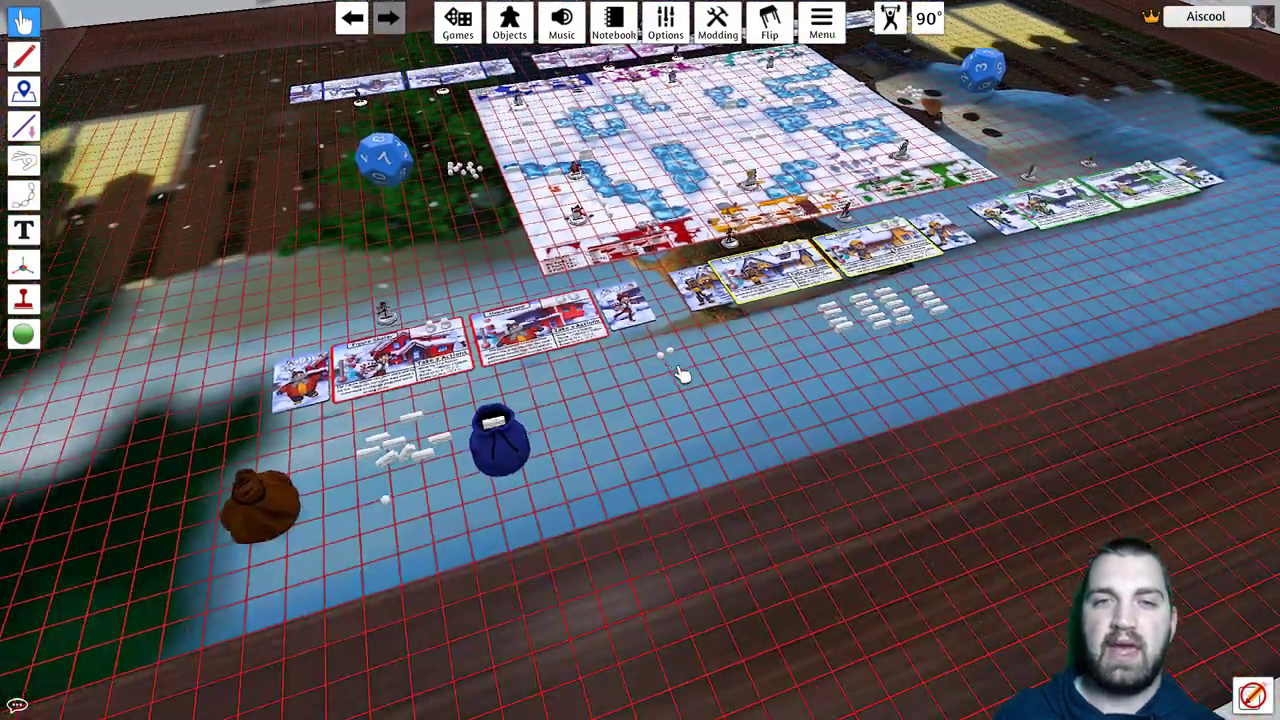
scroll(685, 360, down, 4)
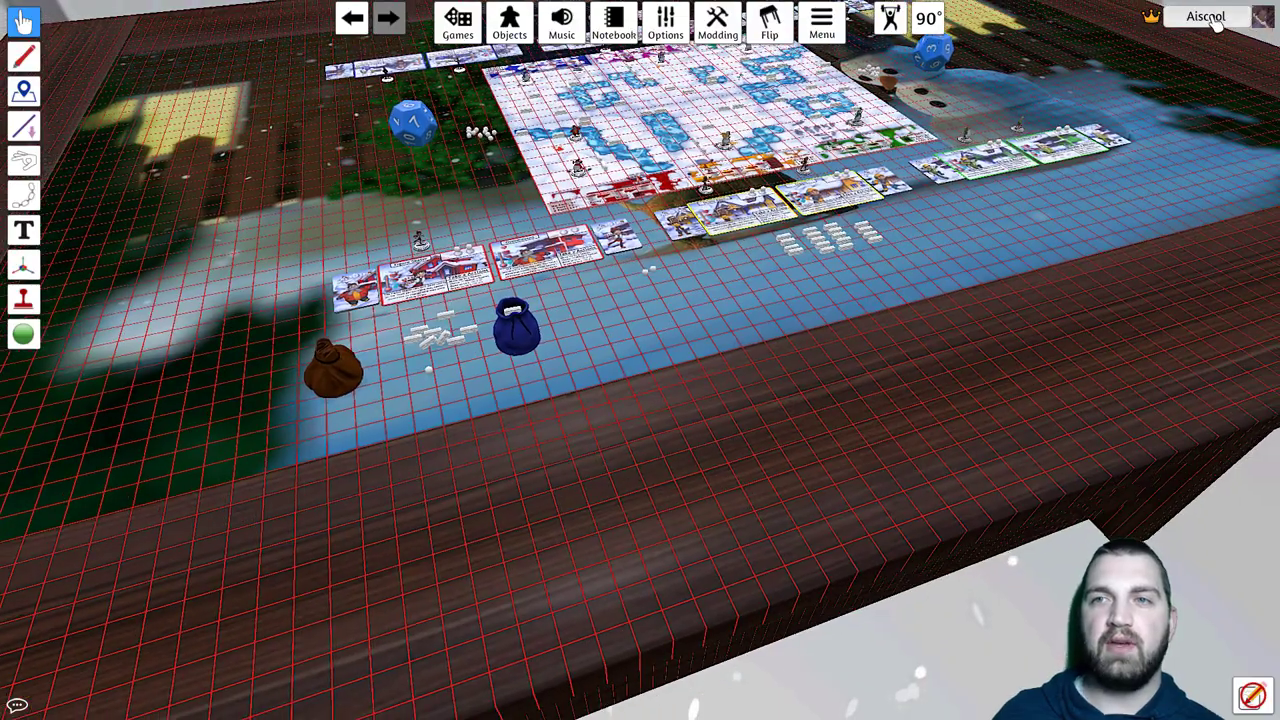
click(1208, 17)
click(1205, 30)
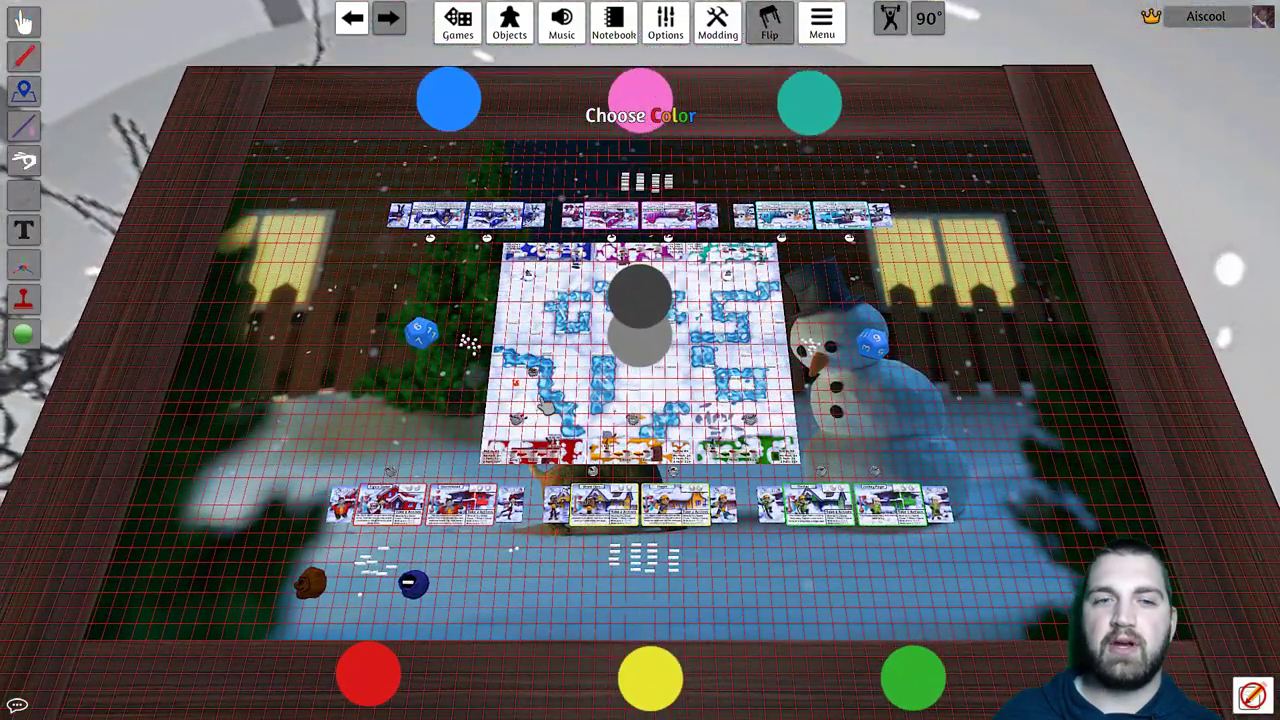
click(366, 674)
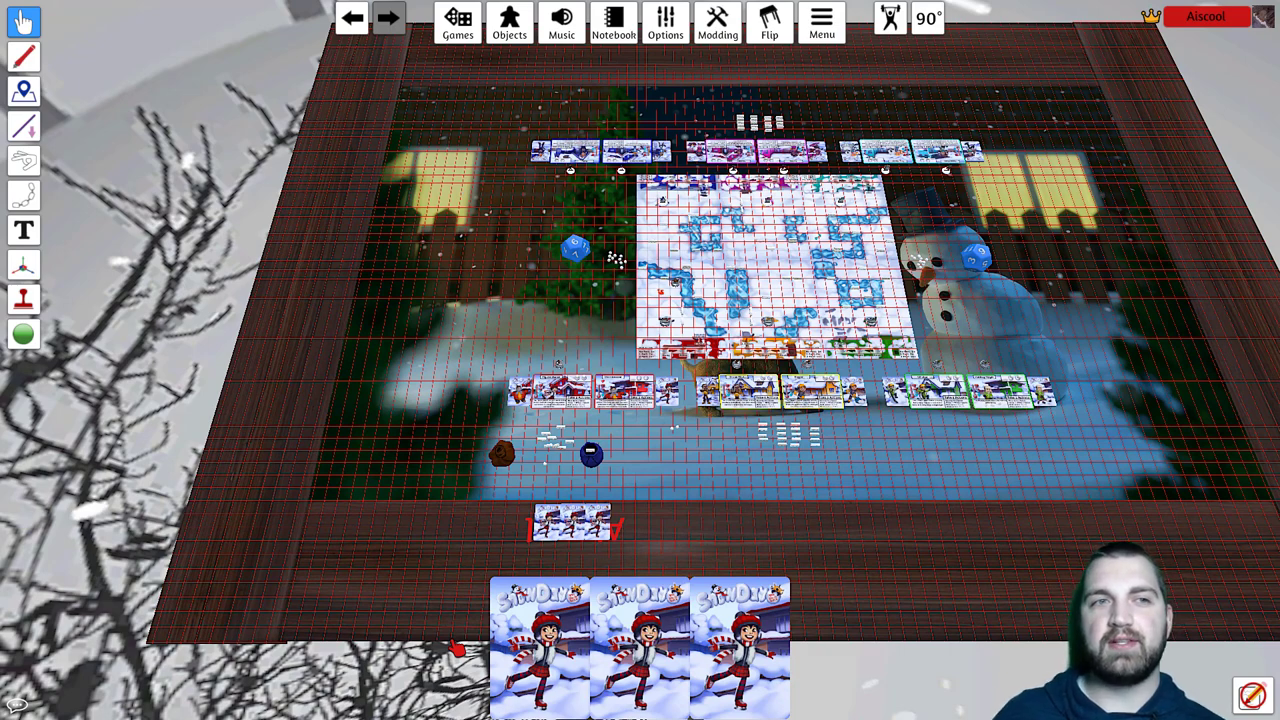
Step: Show the hand zones with the Zone tool and delete the green player's hand zone
mouse_move(38, 96)
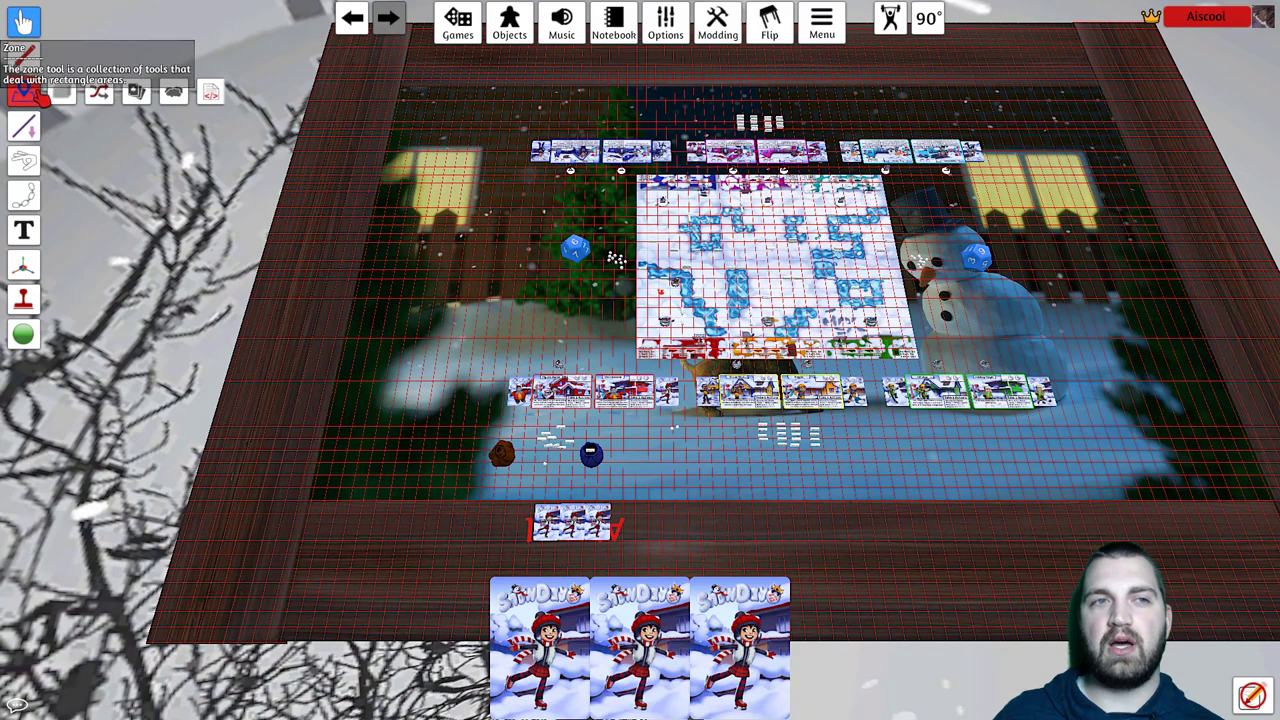
click(137, 95)
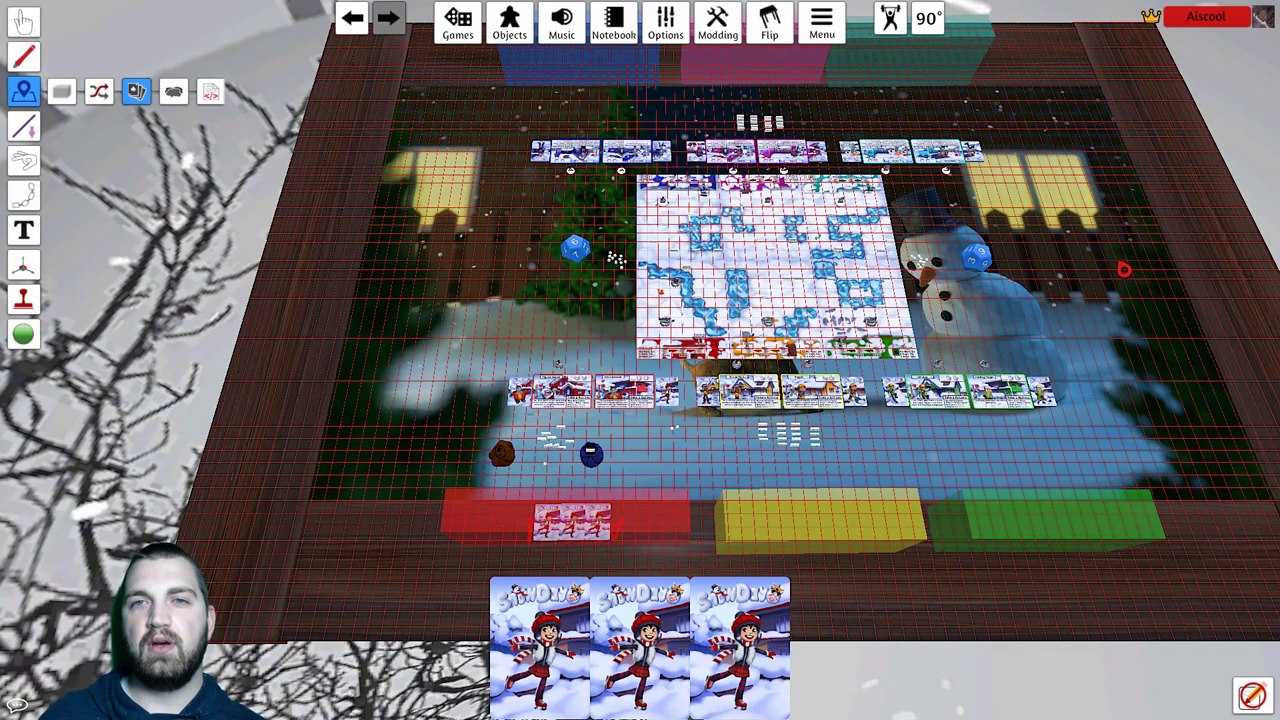
right_drag(1124, 270, 1124, 294)
scroll(1124, 294, down, 2)
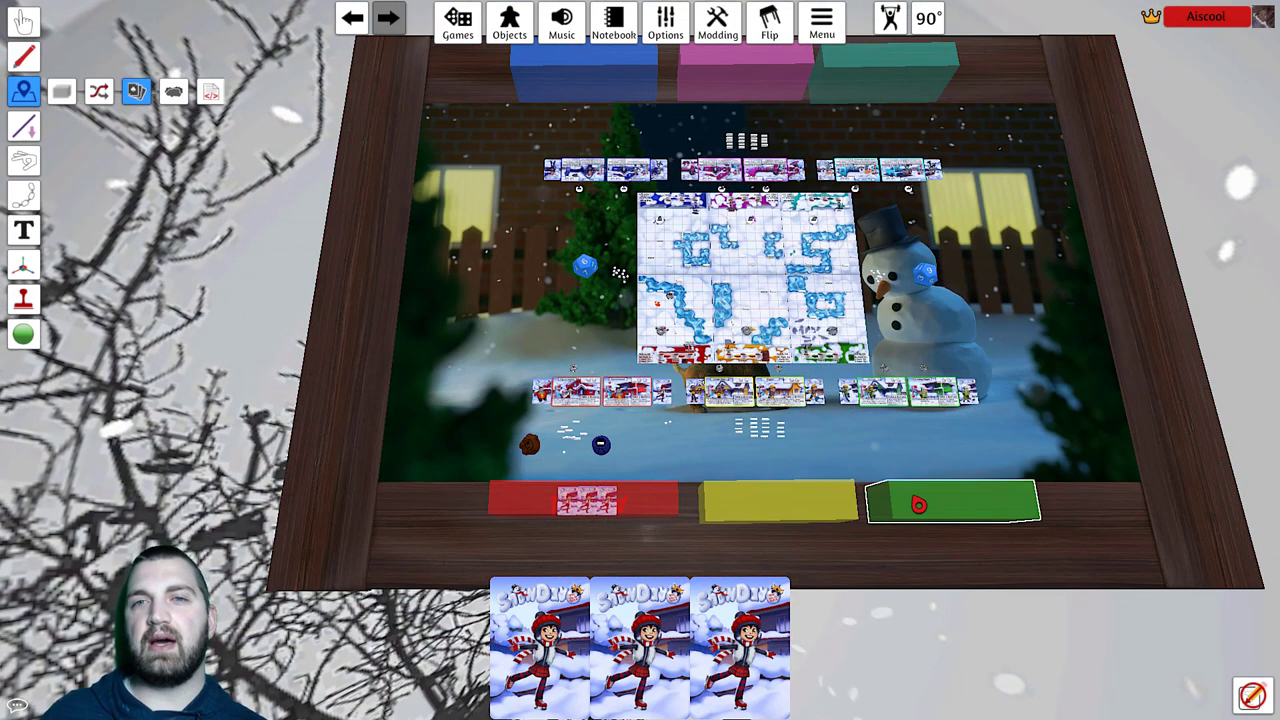
key(Delete)
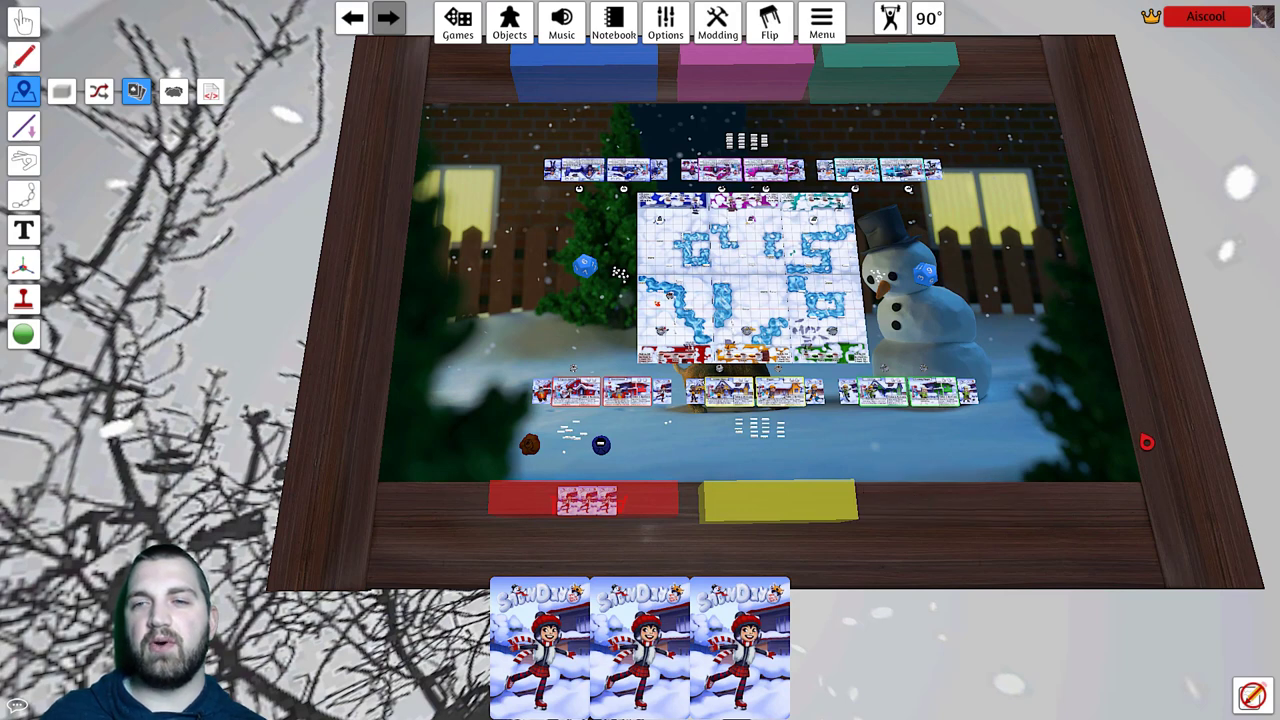
Step: Draw a large hand zone over the table corner beside the green player's cards and set its color to White
drag(1163, 419, 942, 526)
right_click(993, 467)
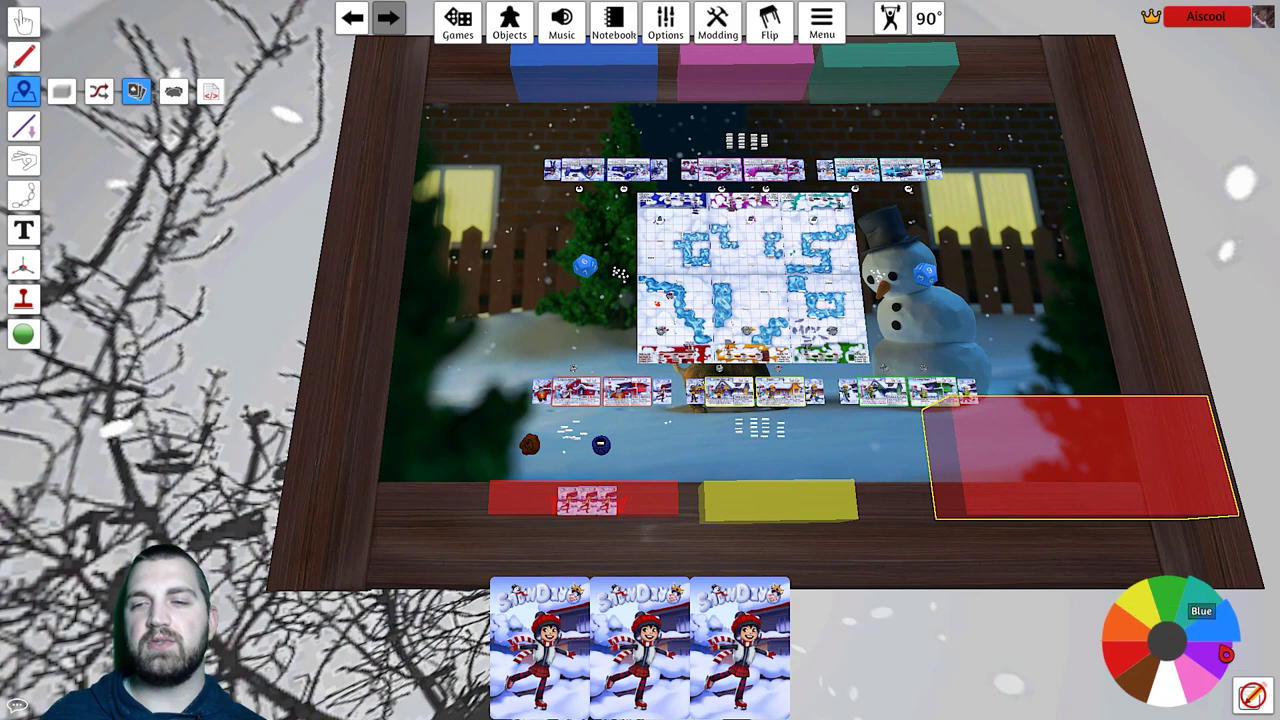
click(1171, 690)
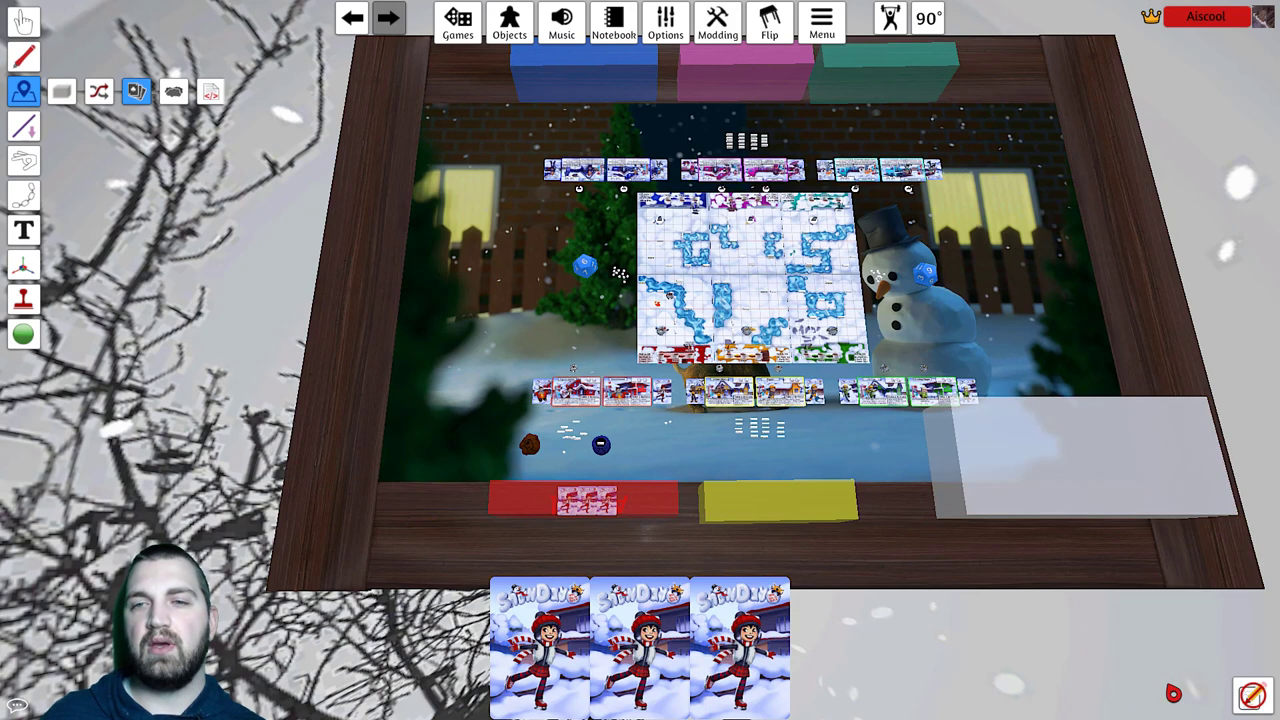
Step: Change the player color to White, matching the new hand zone
click(1212, 18)
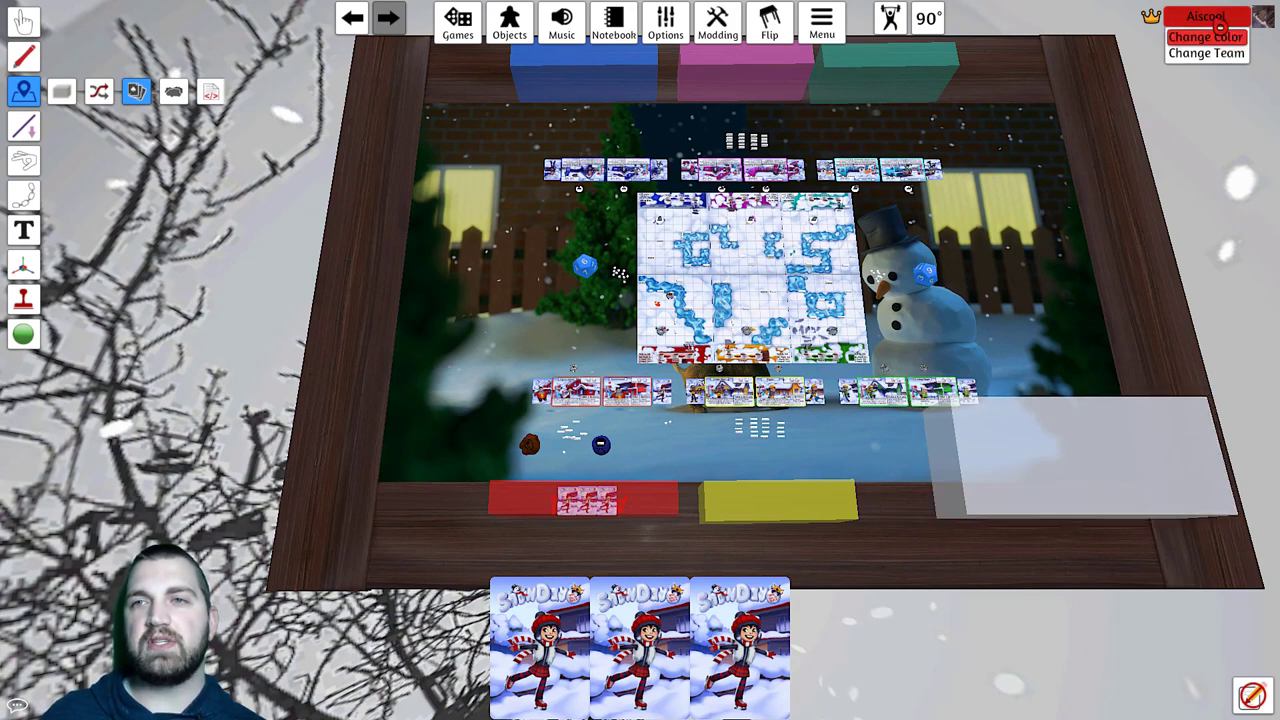
click(1210, 38)
click(1078, 612)
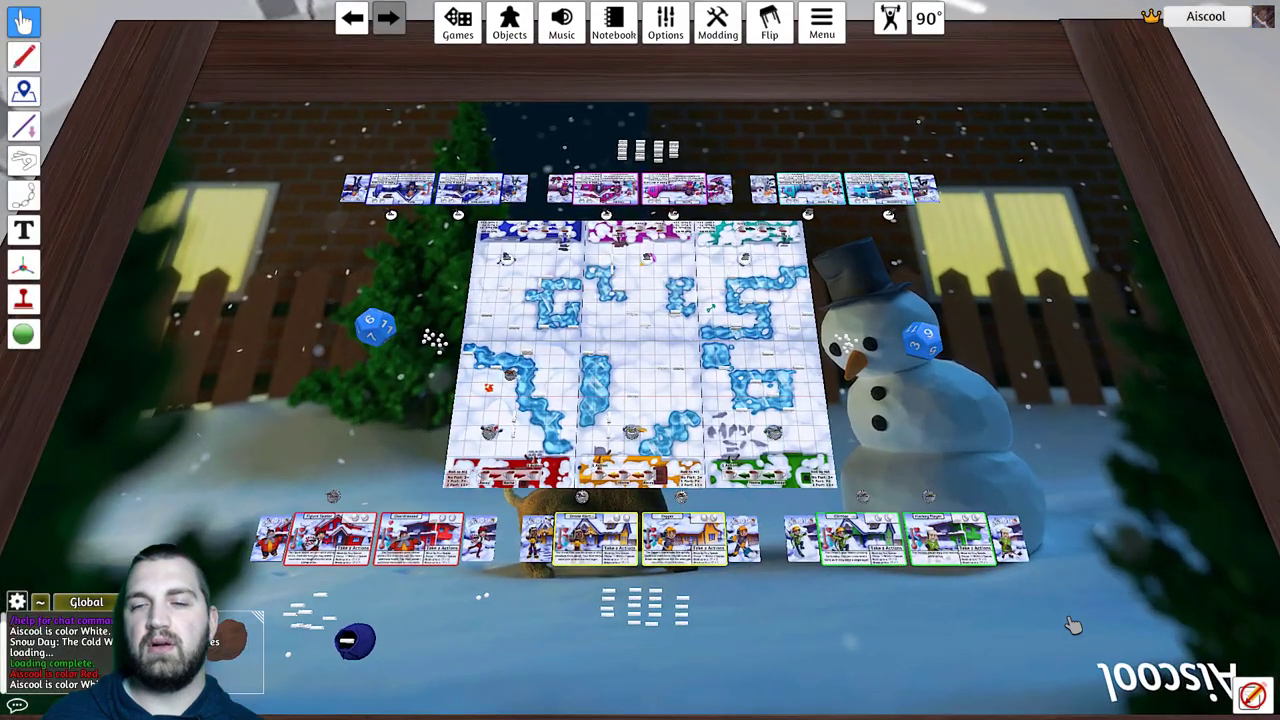